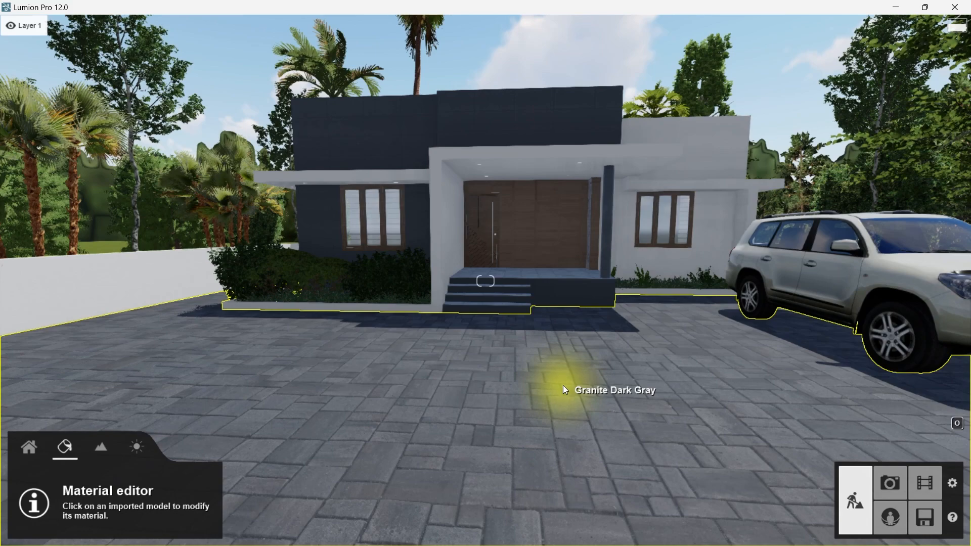
# - Place the Chair 061 model on the porch floor in front of the wooden wall, beside the entrance door
pyautogui.moveTo(572, 361); pyautogui.dragTo(563, 324, button='right')
pyautogui.press('e')
pyautogui.press('q')
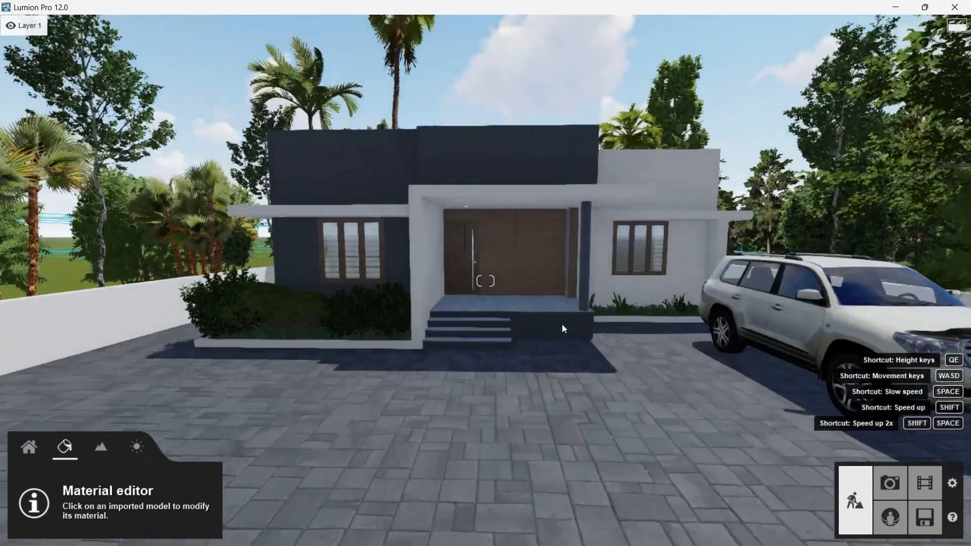
pyautogui.press('w')
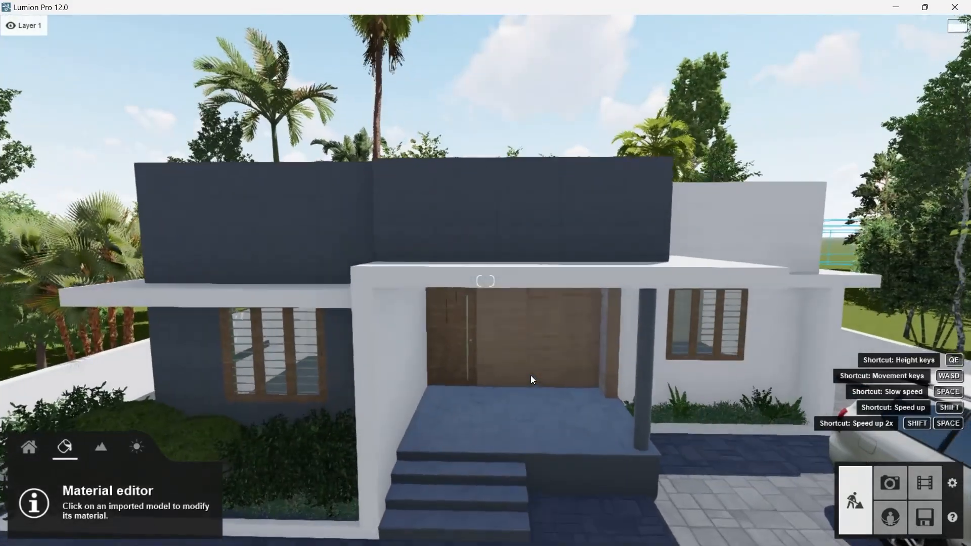
pyautogui.press('w')
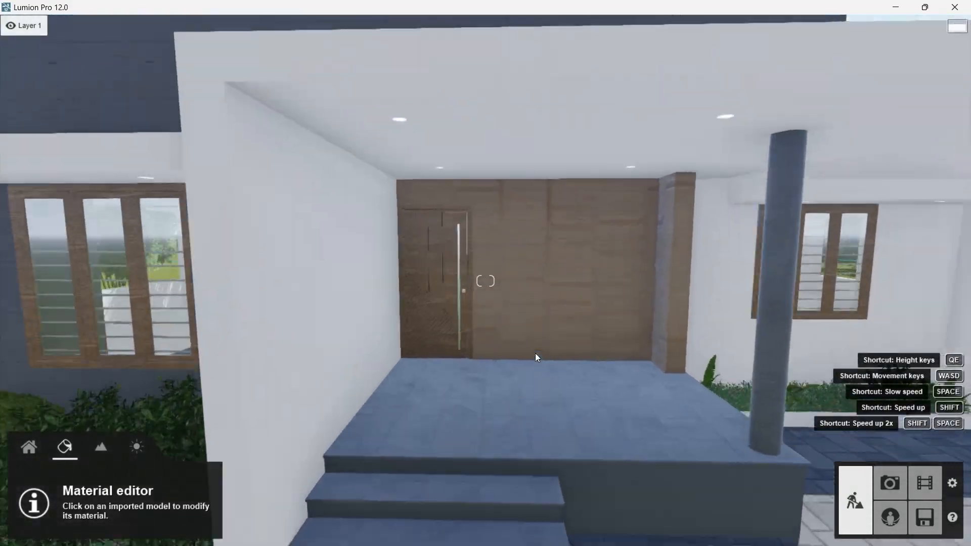
pyautogui.press('w')
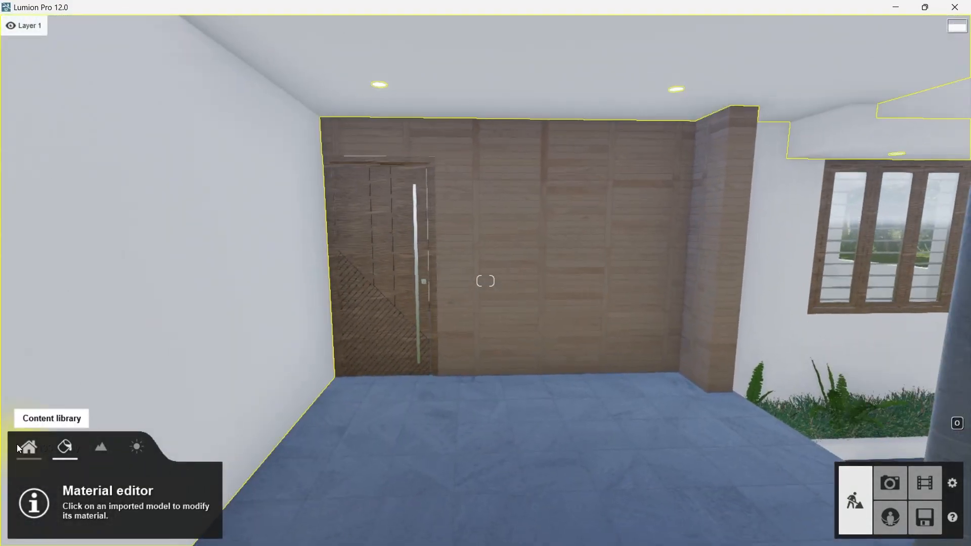
pyautogui.click(19, 448)
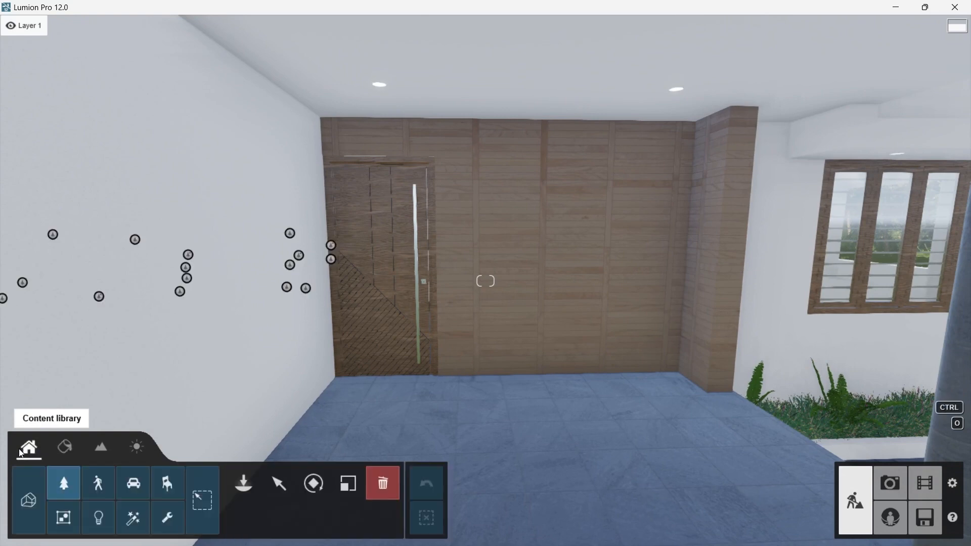
pyautogui.click(177, 493)
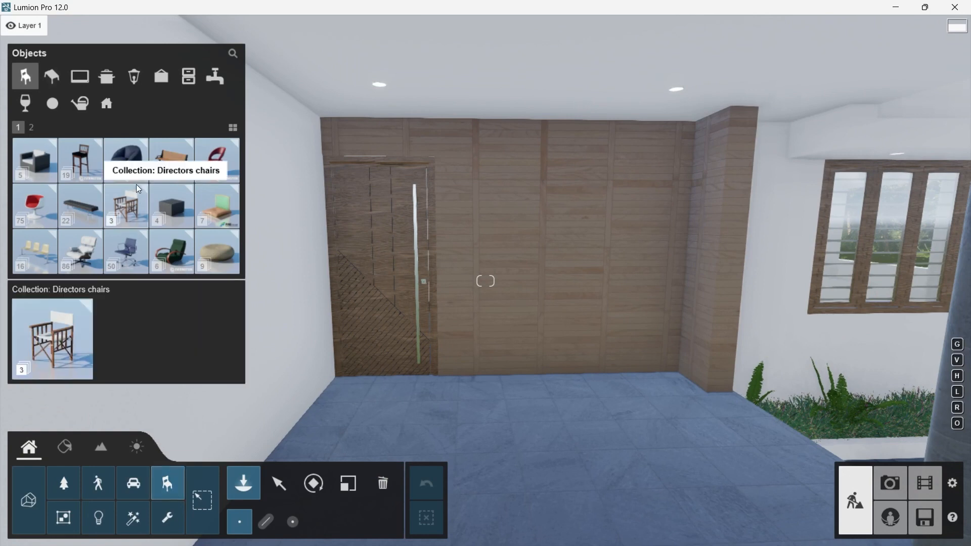
pyautogui.moveTo(208, 255)
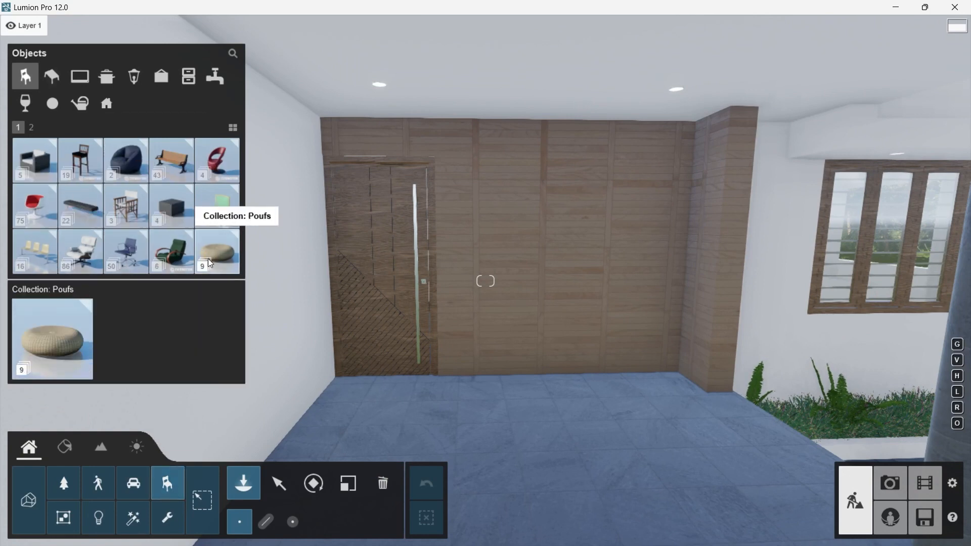
pyautogui.click(76, 256)
pyautogui.scroll(-4, 79, 260)
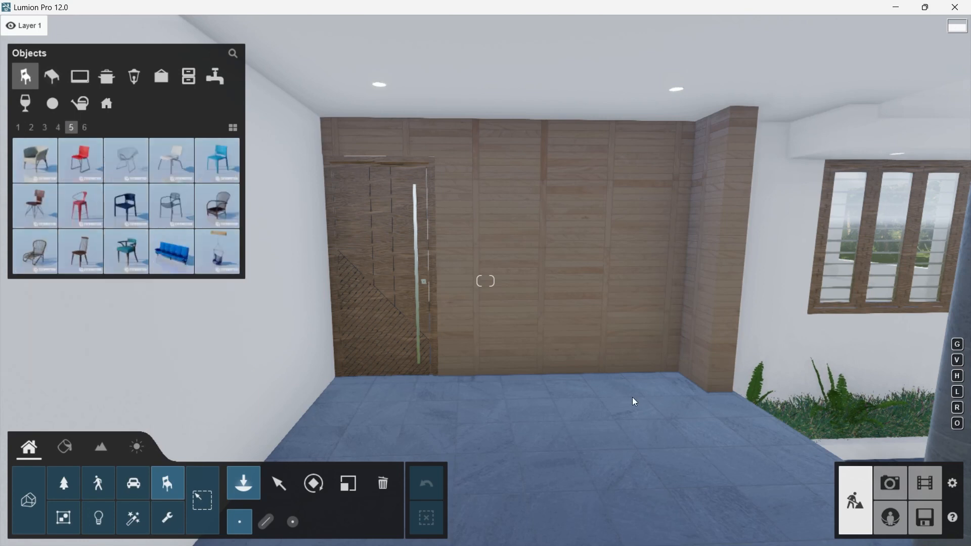
pyautogui.click(35, 165)
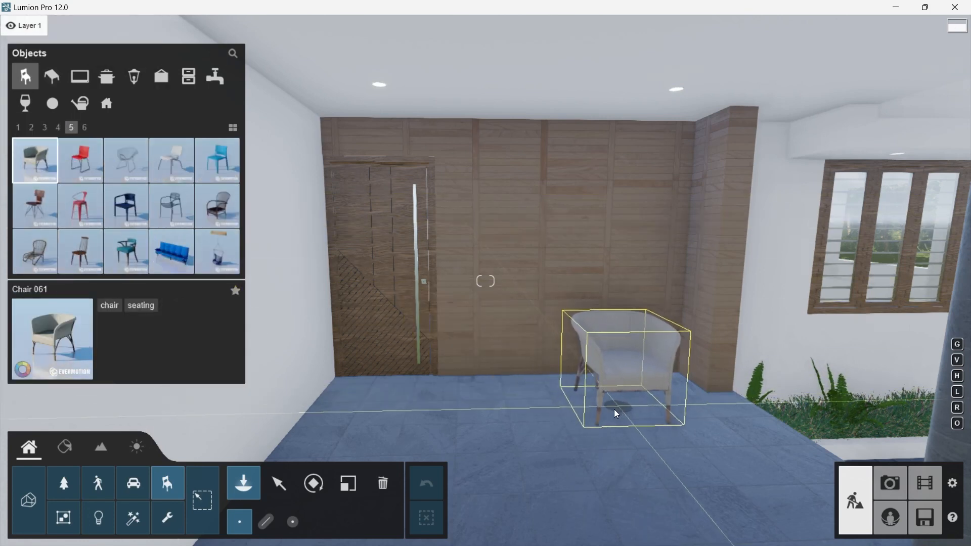
pyautogui.click(609, 406)
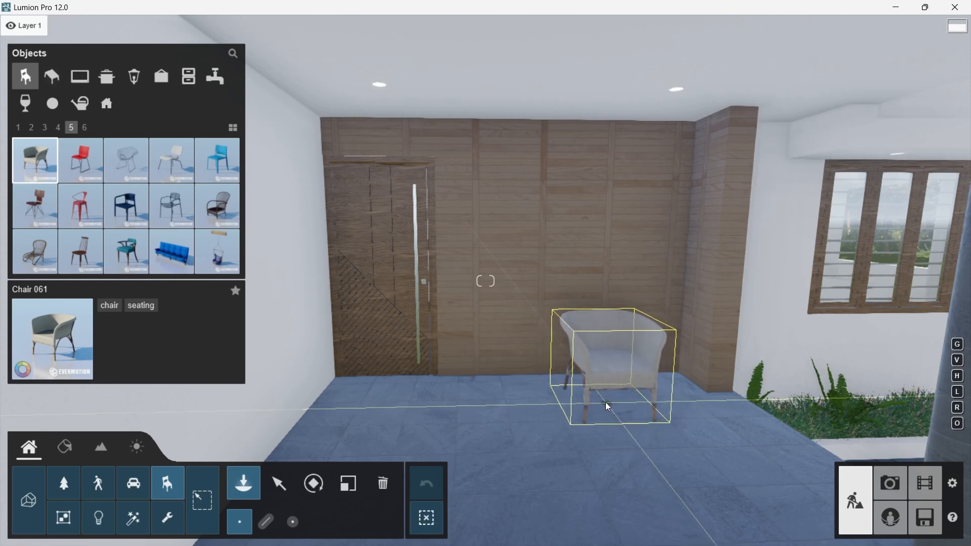
pyautogui.press('Escape')
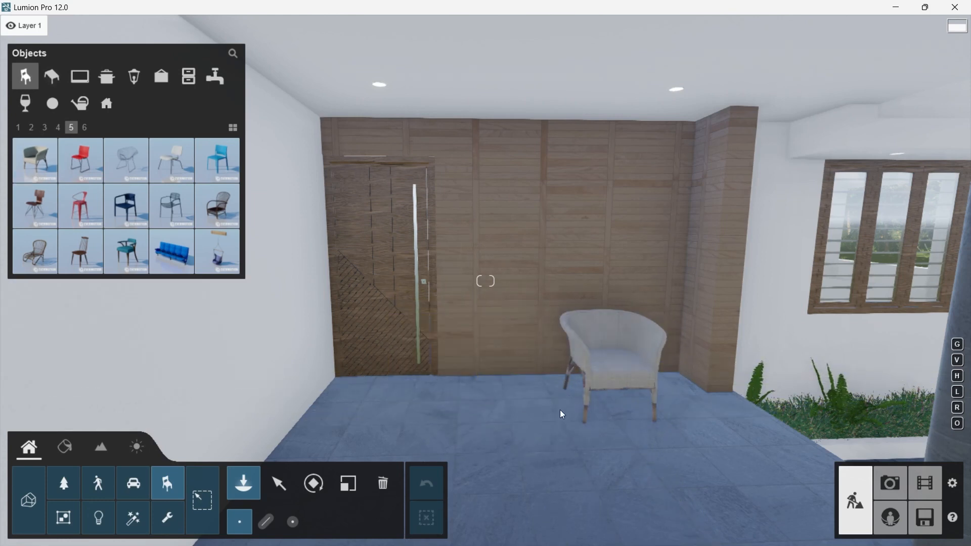
# - Place a Light Fill omni light at the middle of the porch ceiling, between the recessed spotlights
pyautogui.moveTo(687, 452); pyautogui.dragTo(564, 329, button='right')
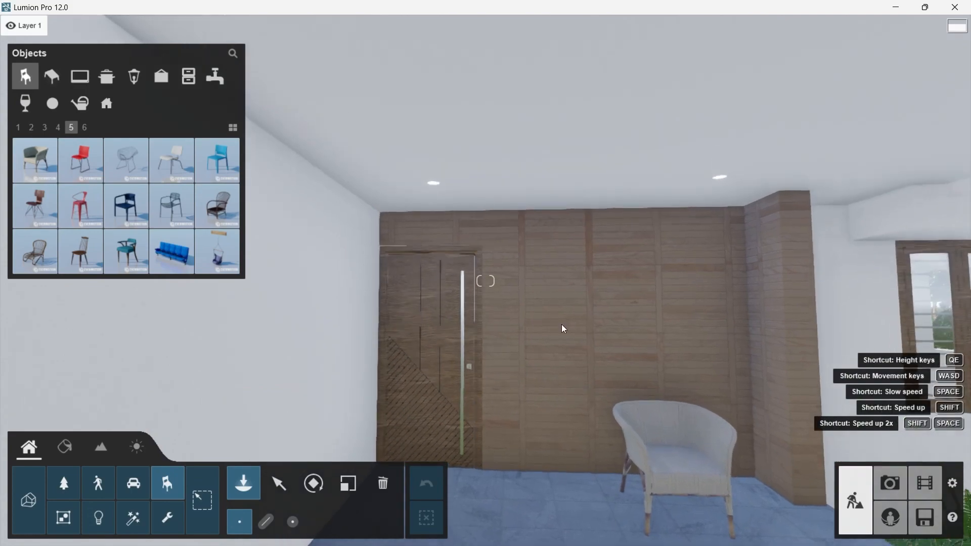
pyautogui.press('s')
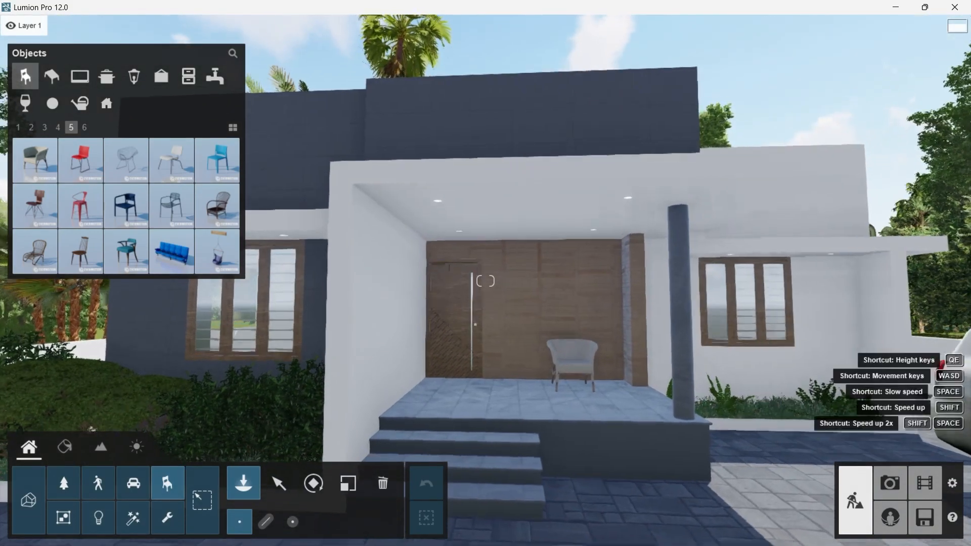
pyautogui.press('w')
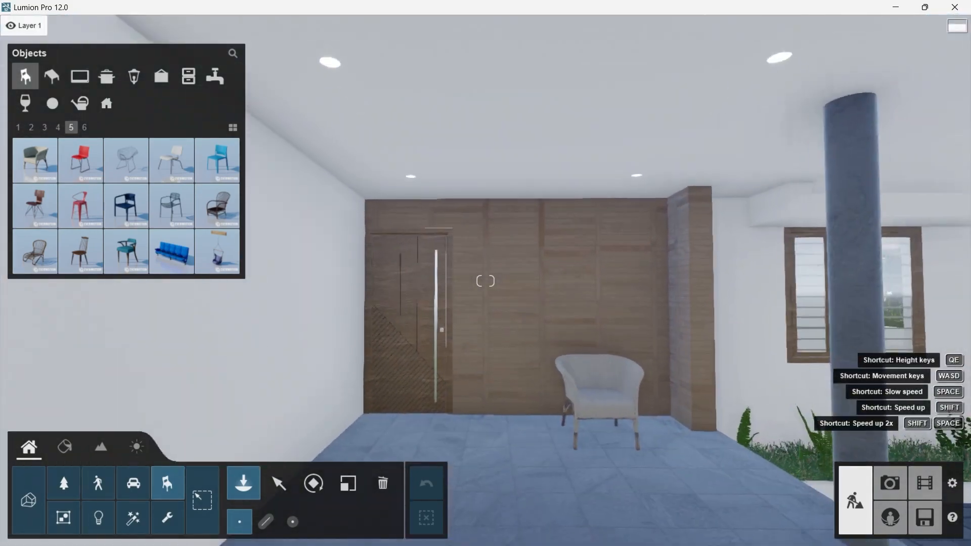
pyautogui.press('s')
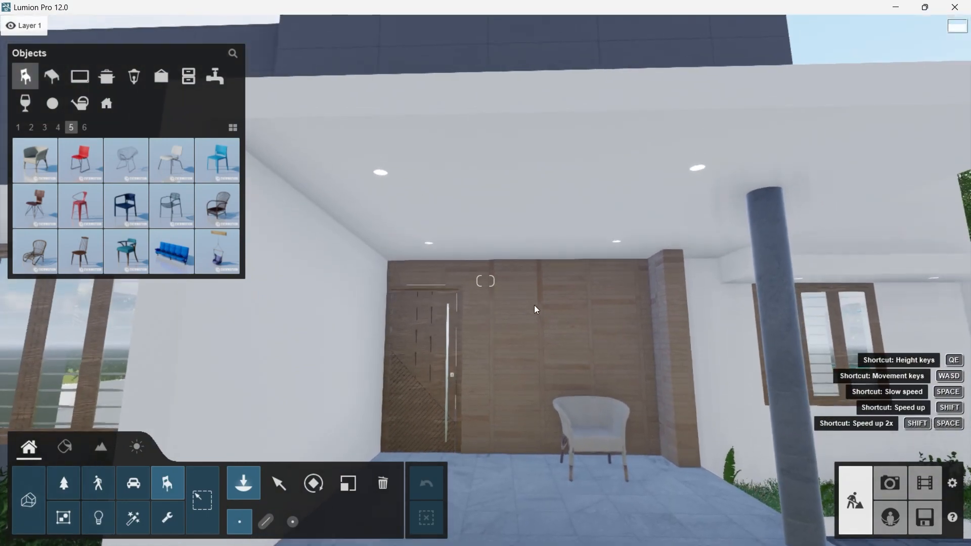
pyautogui.press('e')
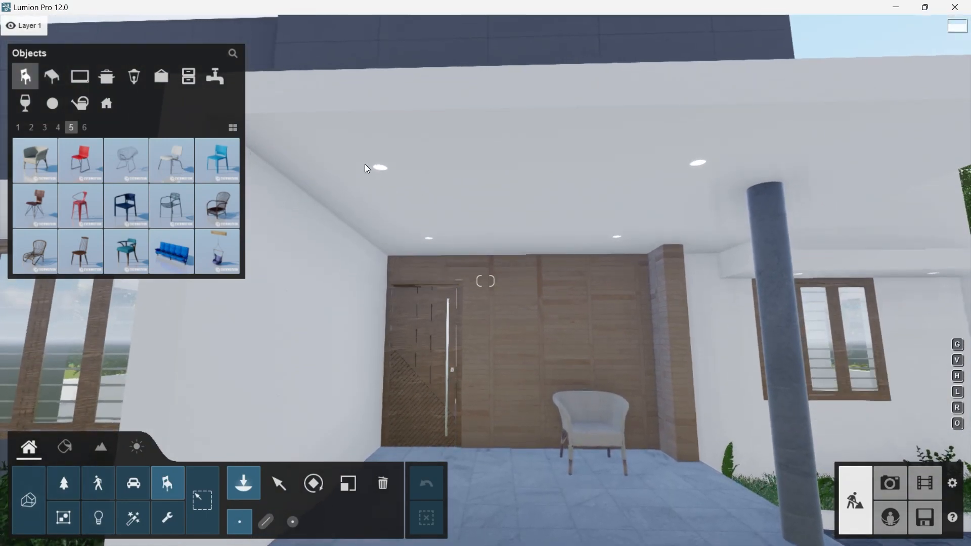
pyautogui.press('e')
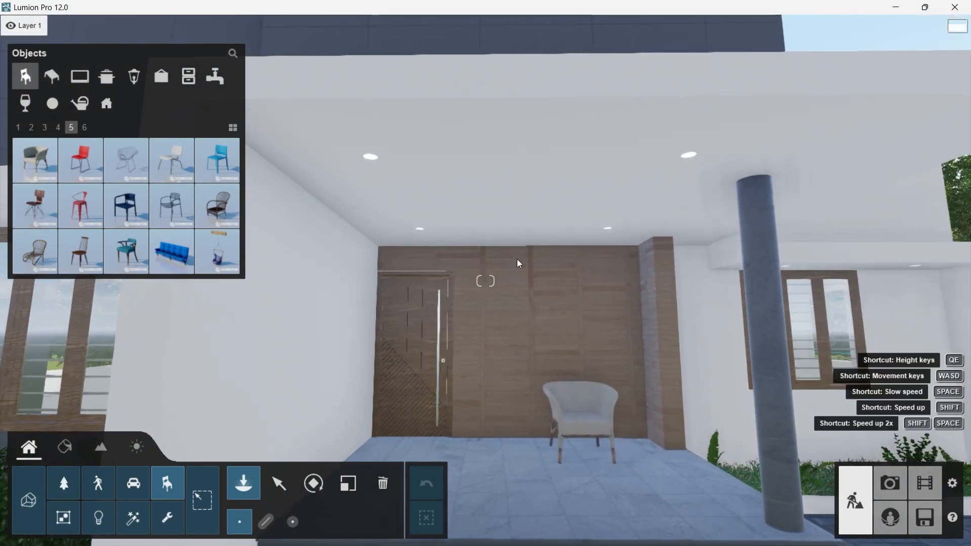
pyautogui.click(99, 517)
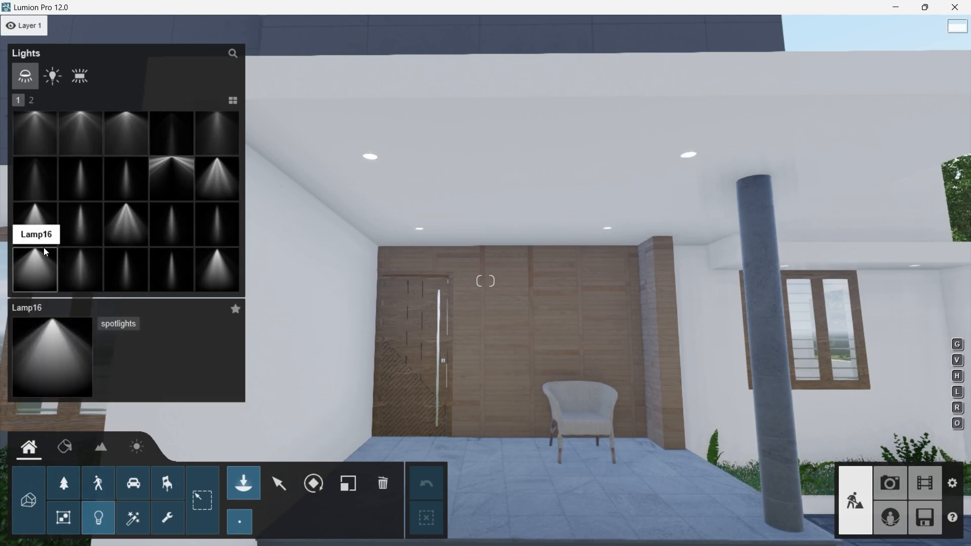
pyautogui.click(52, 79)
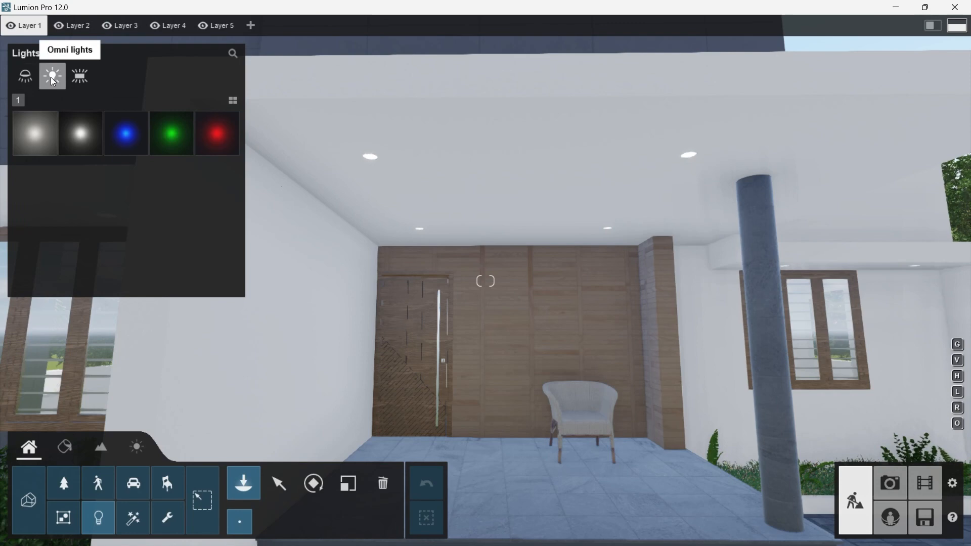
pyautogui.click(40, 147)
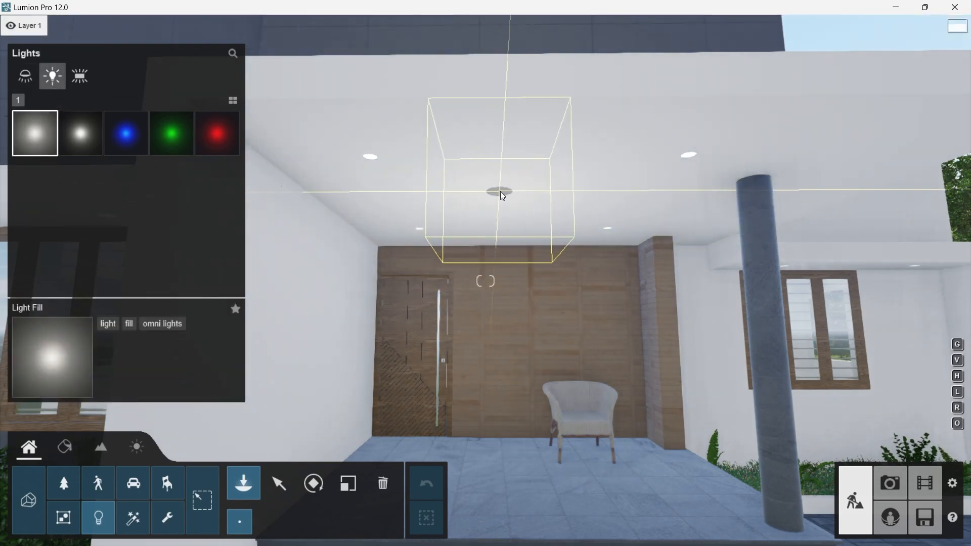
pyautogui.click(504, 195)
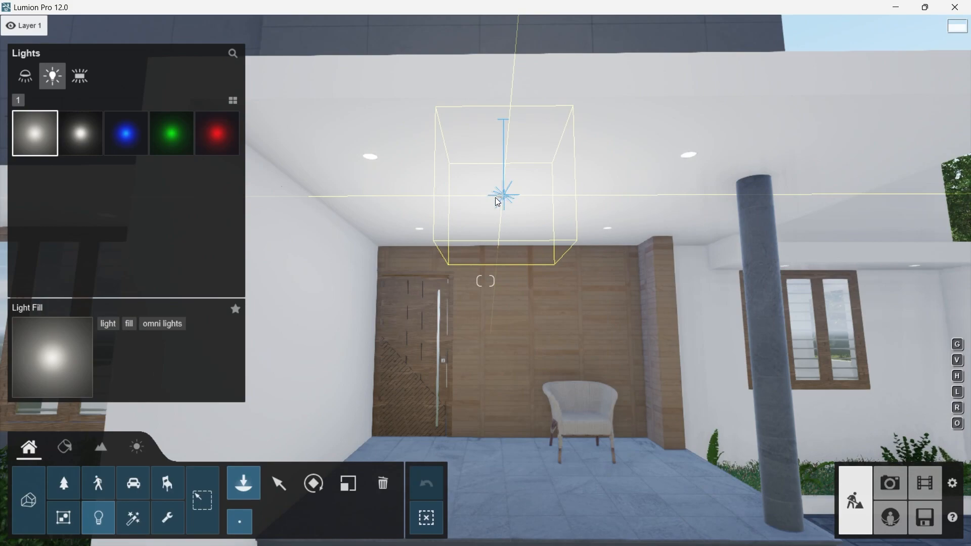
# - Add a Light Fill omni light under the canopy above the window on the white wall near the parked car
pyautogui.press('d')
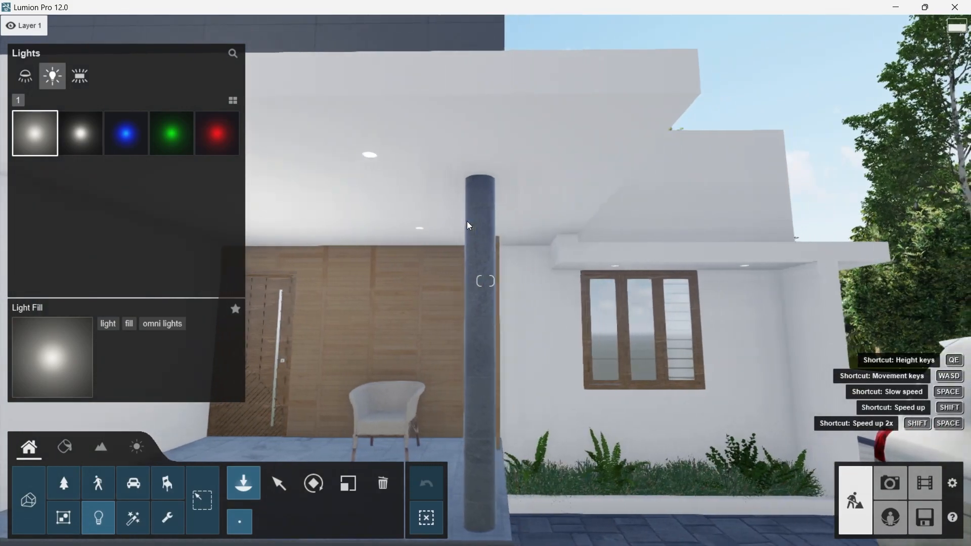
pyautogui.press('d')
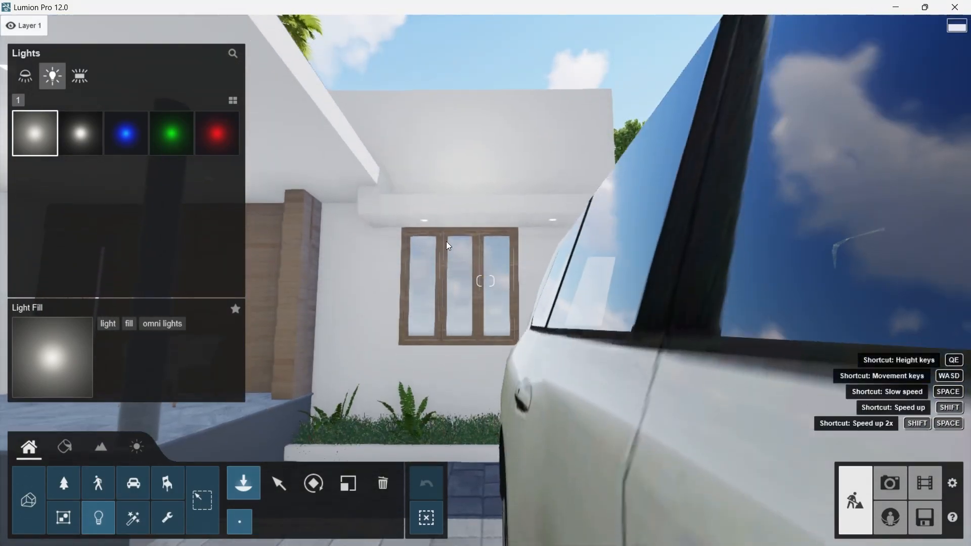
pyautogui.press('w')
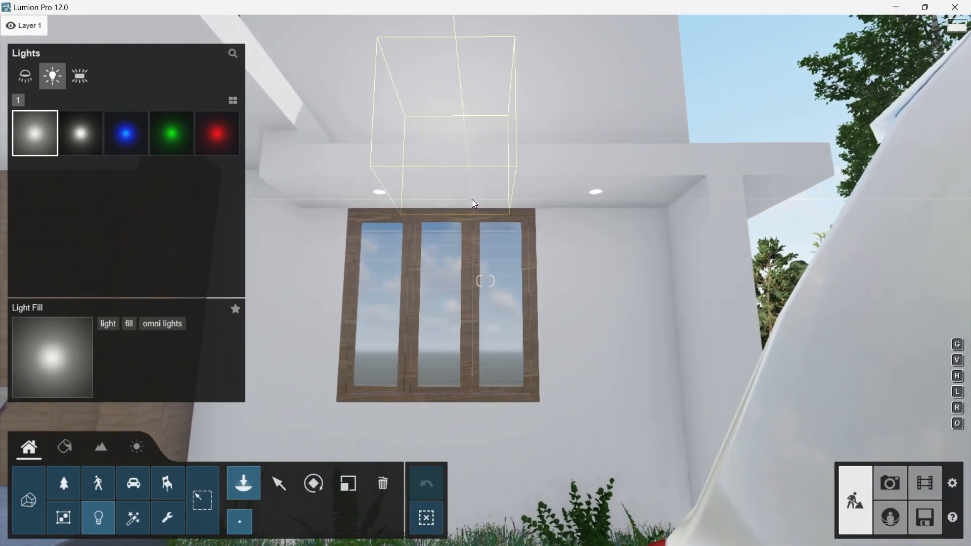
pyautogui.click(472, 199)
# - Add a Light Fill omni light under the canopy above the window on the dark grey wall
pyautogui.press('a')
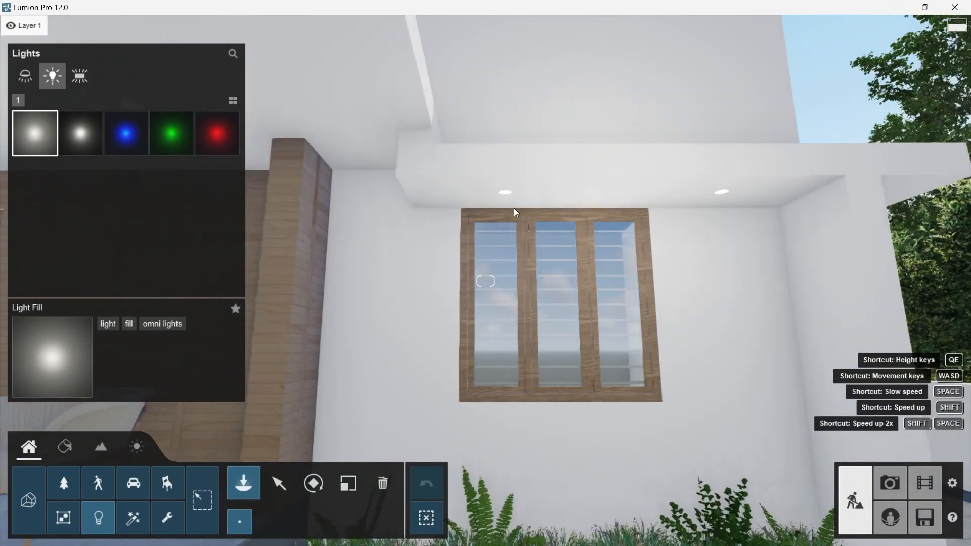
pyautogui.press('a')
pyautogui.press('s')
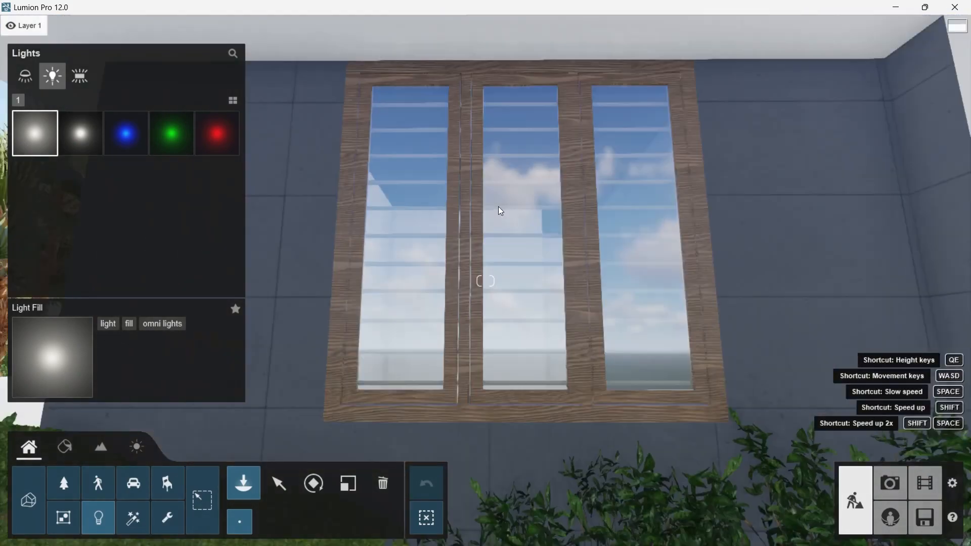
pyautogui.press('s')
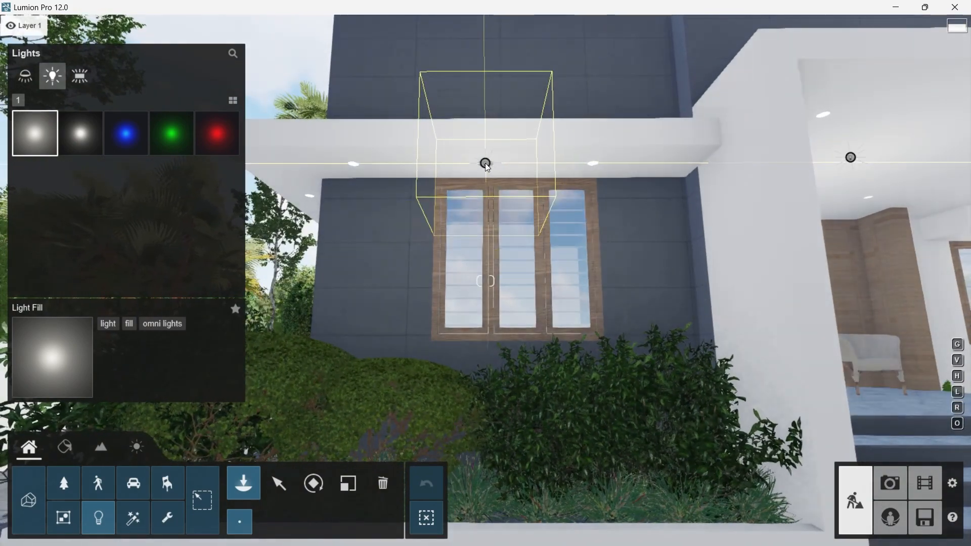
pyautogui.click(484, 163)
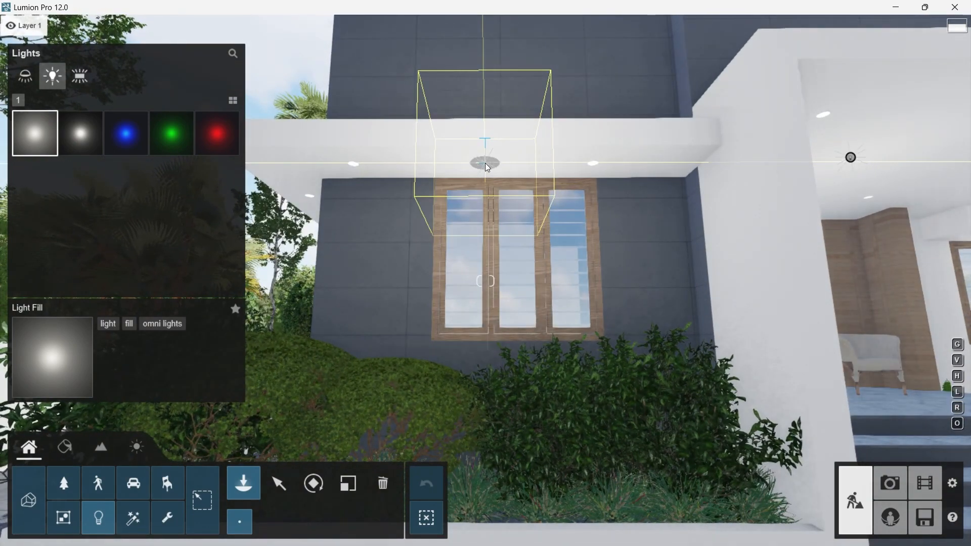
pyautogui.press('Escape')
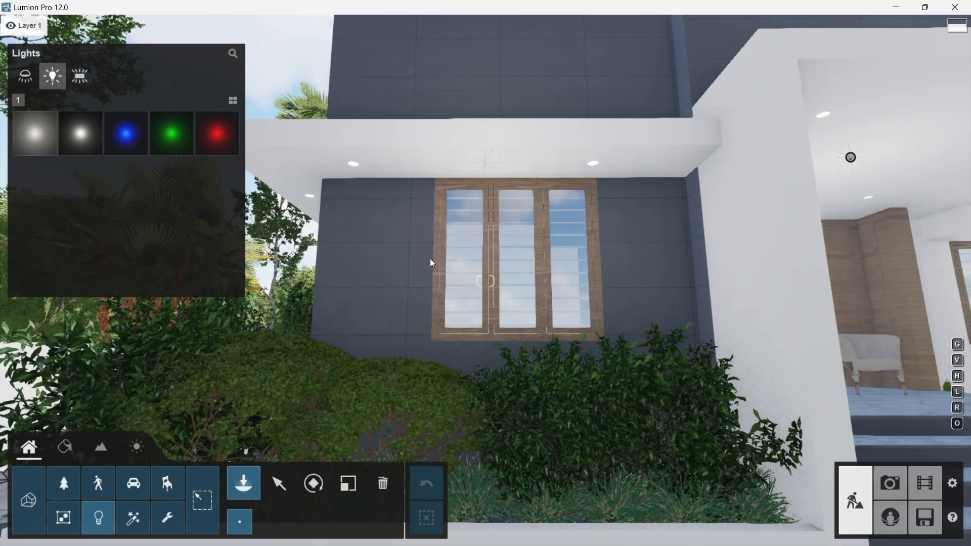
# - Lower the brightness of the Light Fill above the dark grey wall's window
pyautogui.click(281, 479)
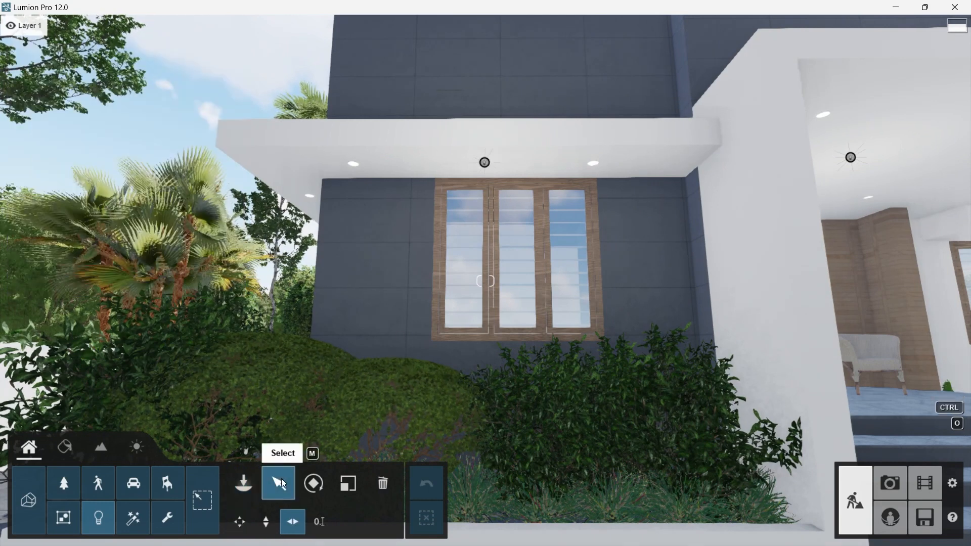
pyautogui.click(485, 162)
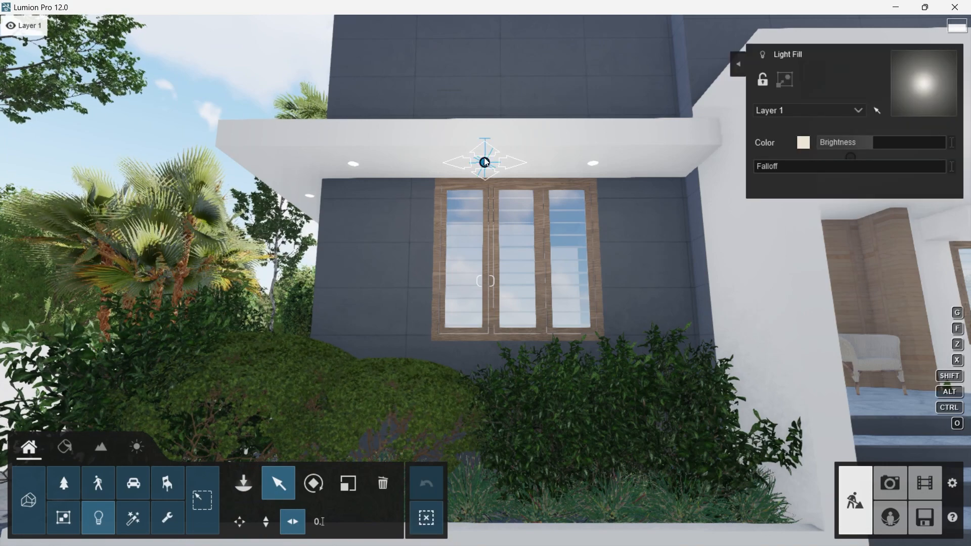
pyautogui.moveTo(859, 142)
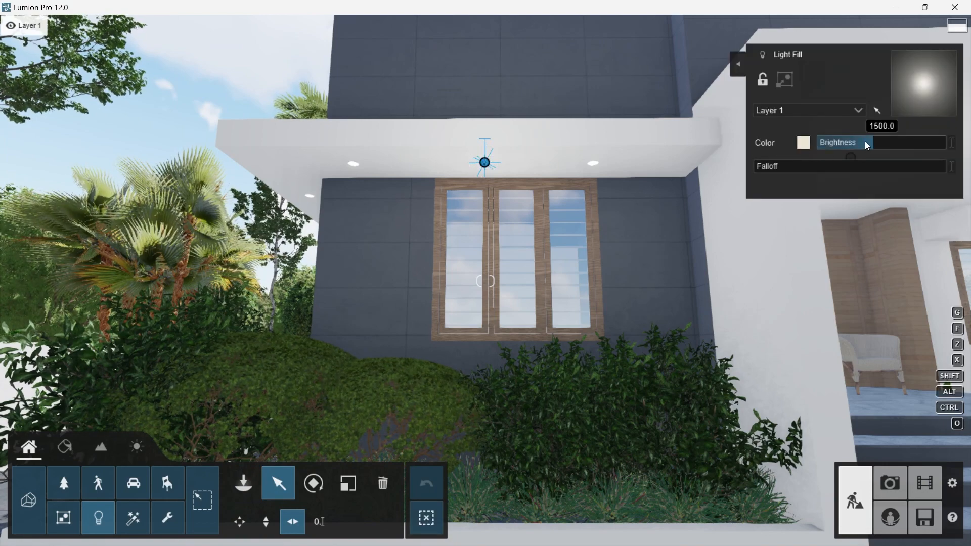
pyautogui.moveTo(864, 141); pyautogui.dragTo(850, 140)
# - Lower the brightness of the Light Fill on the porch ceiling
pyautogui.press('d')
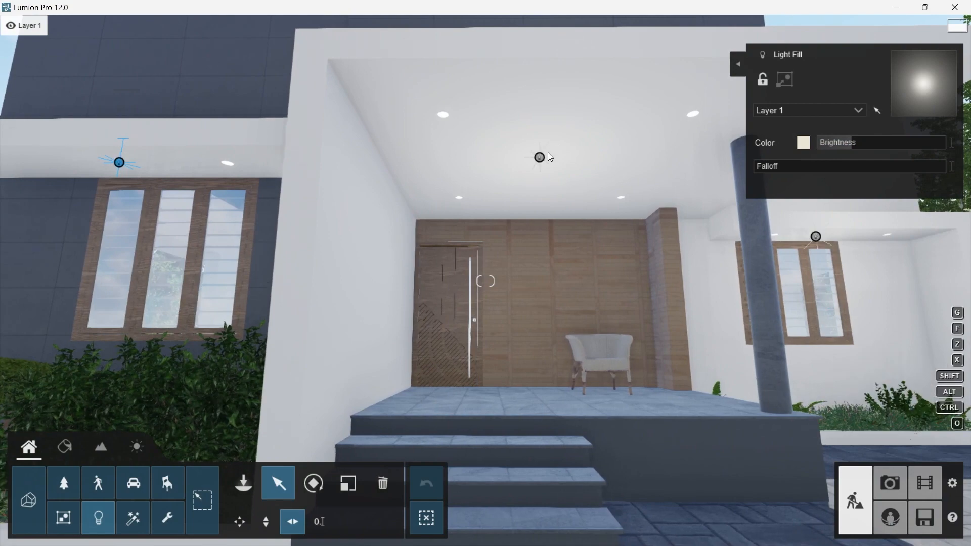
pyautogui.click(540, 160)
pyautogui.moveTo(867, 143); pyautogui.dragTo(851, 144)
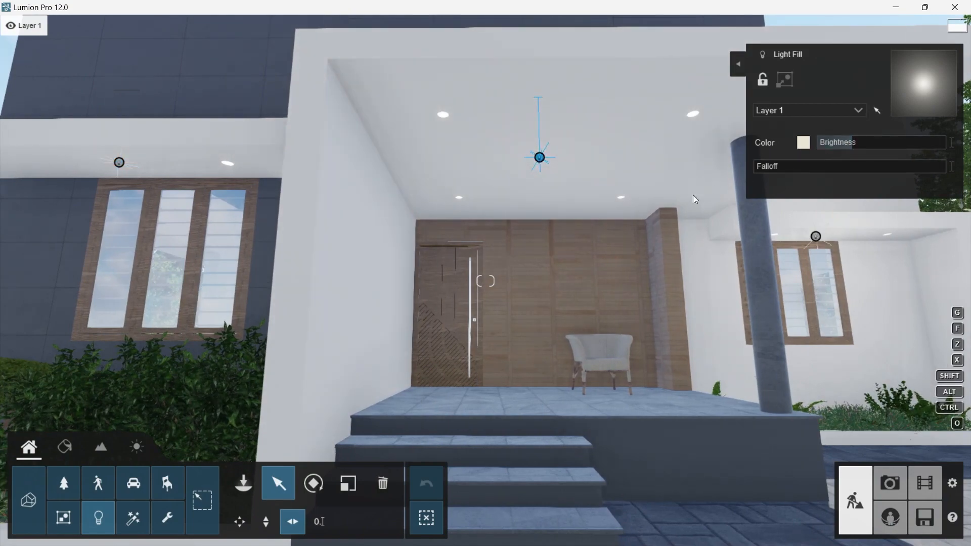
# - Lower the brightness of the Light Fill above the window on the white wall near the parked car
pyautogui.press('d')
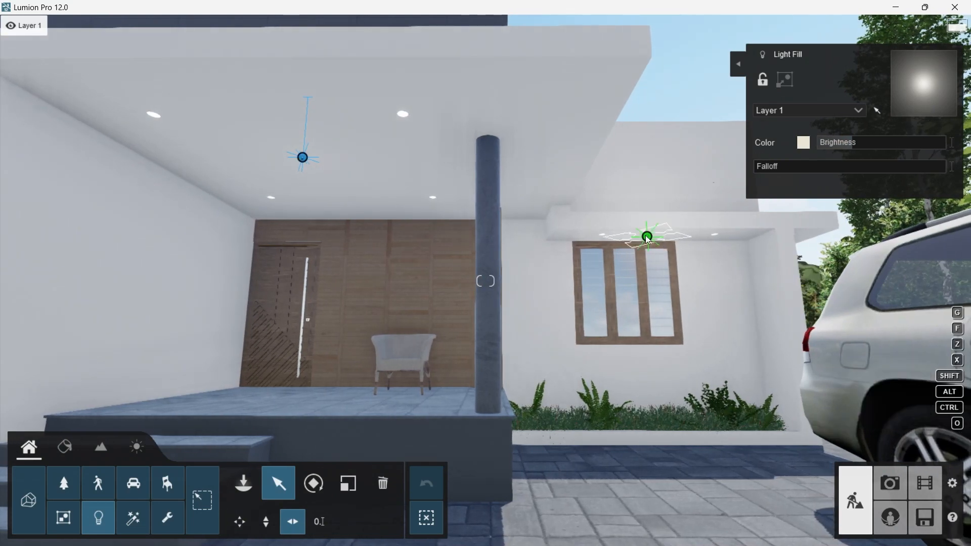
pyautogui.moveTo(864, 144); pyautogui.dragTo(851, 145)
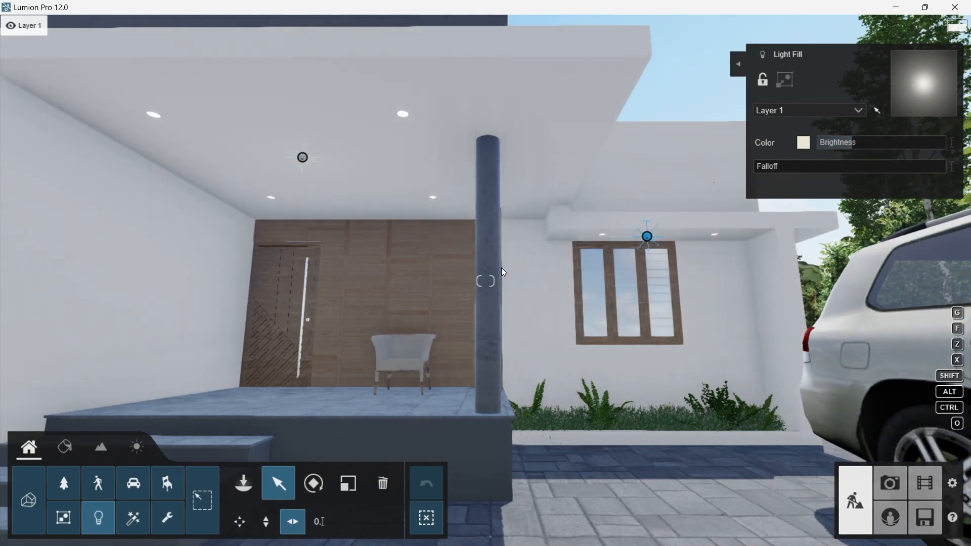
# - Place a Lamp08 spotlight at each of the four recessed lights in the porch ceiling
pyautogui.press('a')
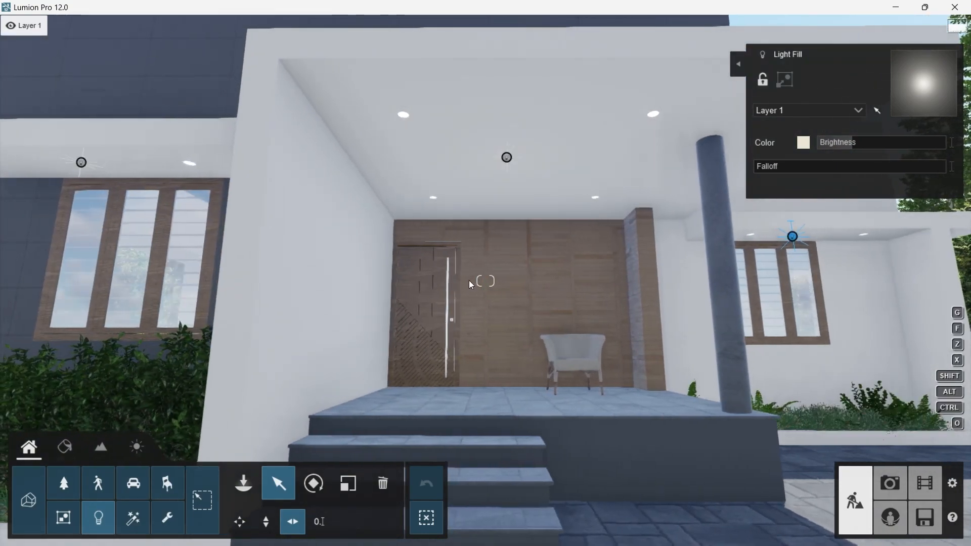
pyautogui.click(244, 483)
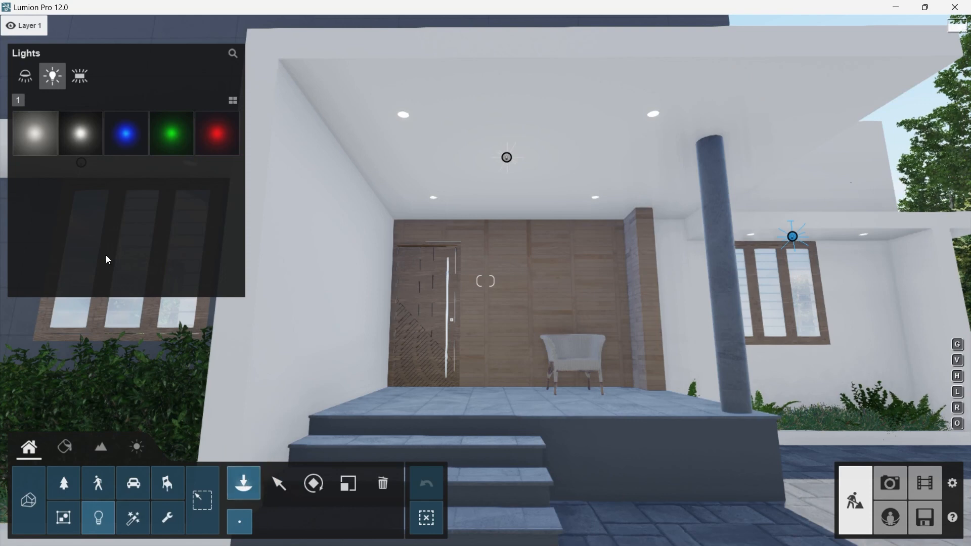
pyautogui.click(25, 76)
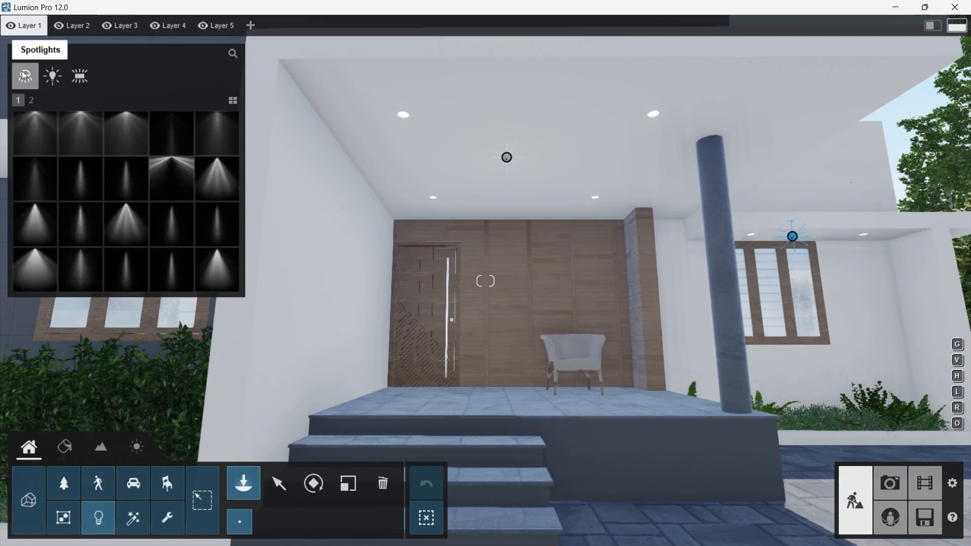
pyautogui.click(132, 184)
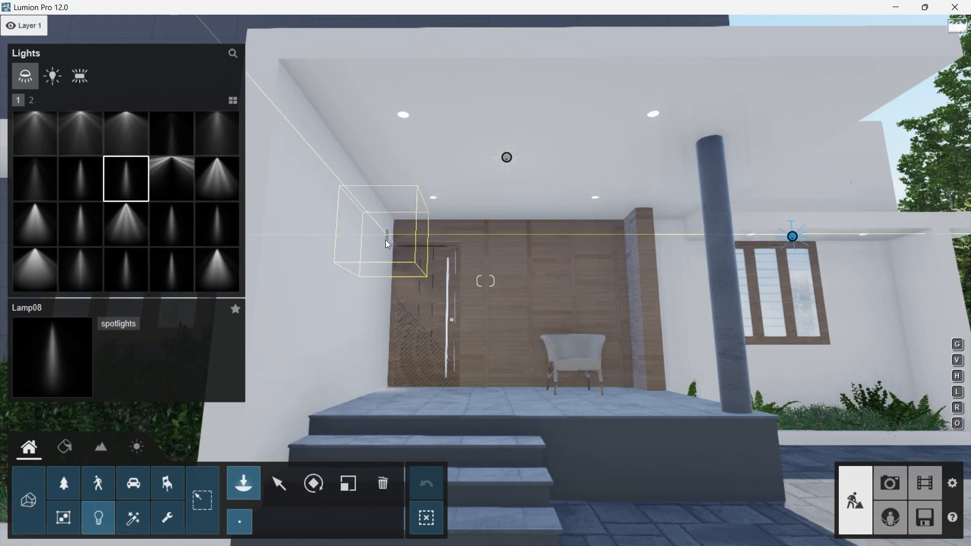
pyautogui.moveTo(385, 240); pyautogui.dragTo(387, 244, button='right')
pyautogui.press('w')
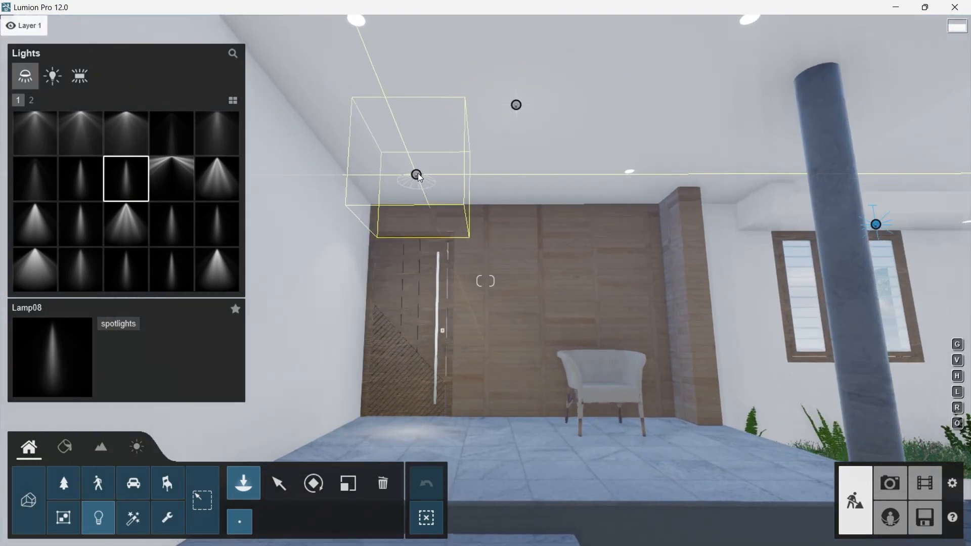
pyautogui.click(418, 175)
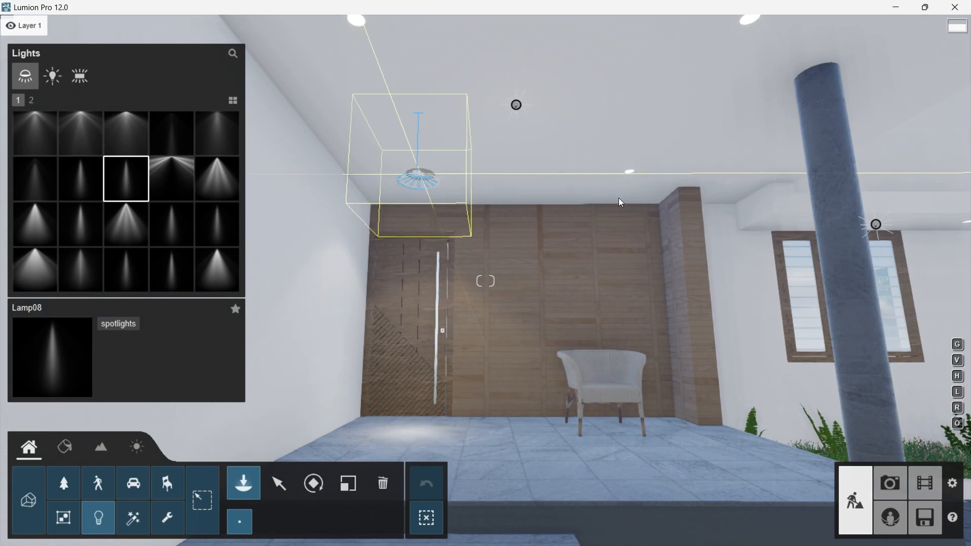
pyautogui.click(631, 173)
pyautogui.press('s')
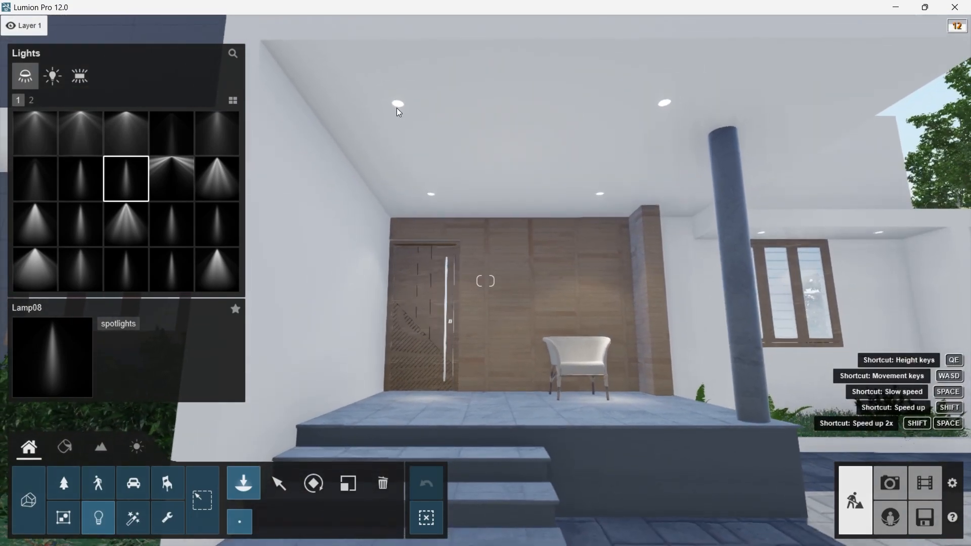
pyautogui.click(398, 106)
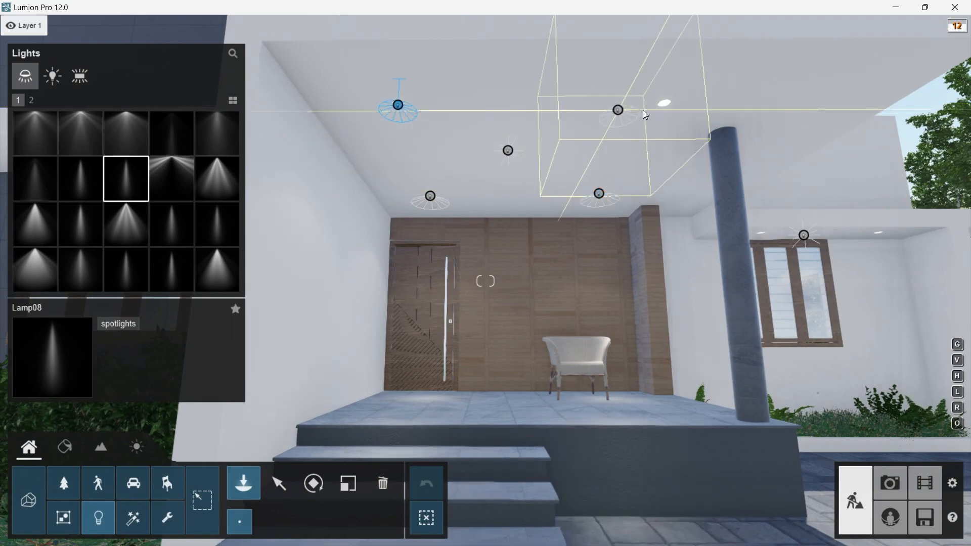
pyautogui.click(666, 102)
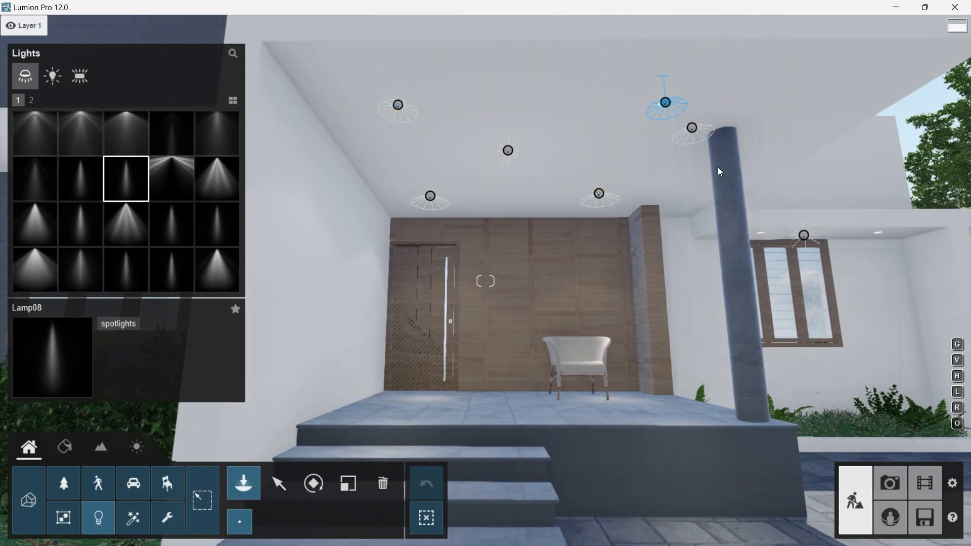
# - Place Lamp08 spotlights at the two recessed lights above the window on the white wall near the parked car
pyautogui.press('s')
pyautogui.press('w')
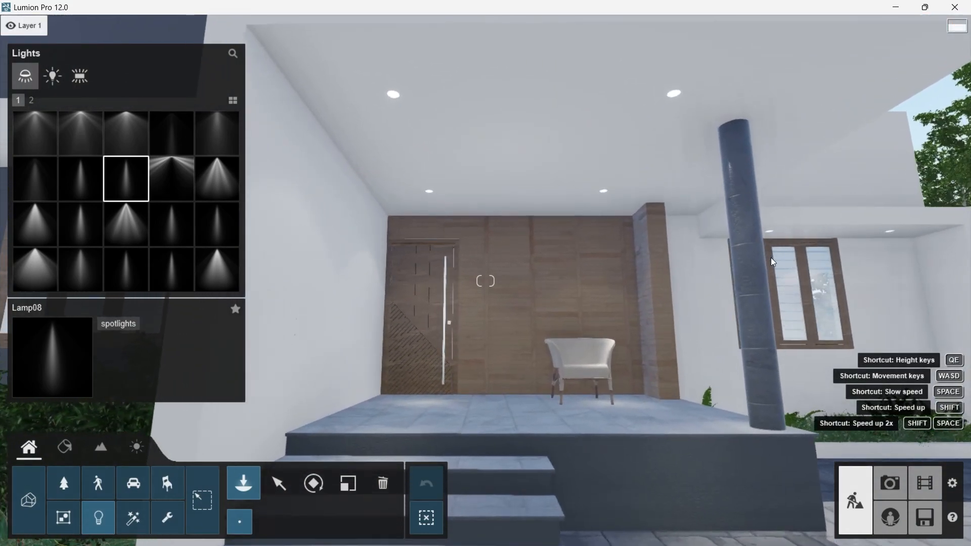
pyautogui.press('d')
pyautogui.press('w')
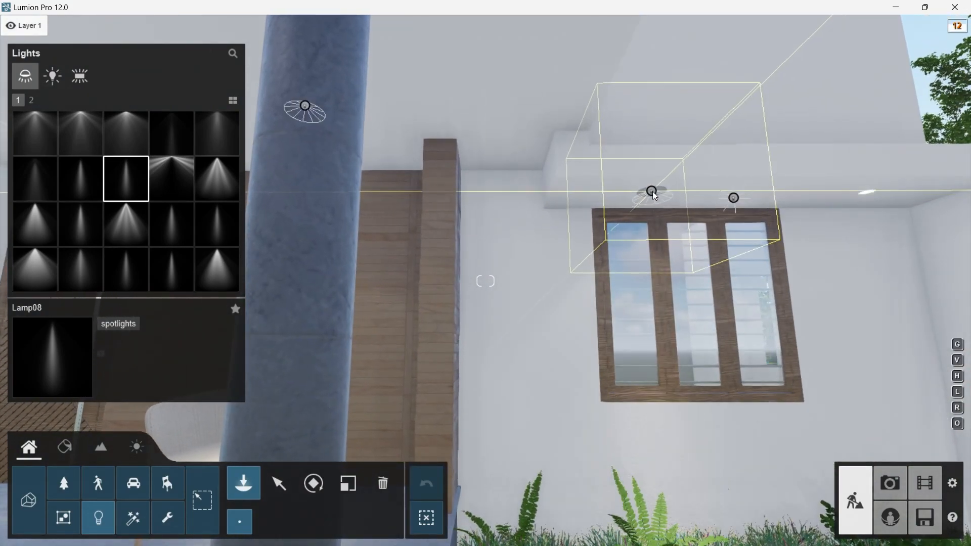
pyautogui.click(653, 192)
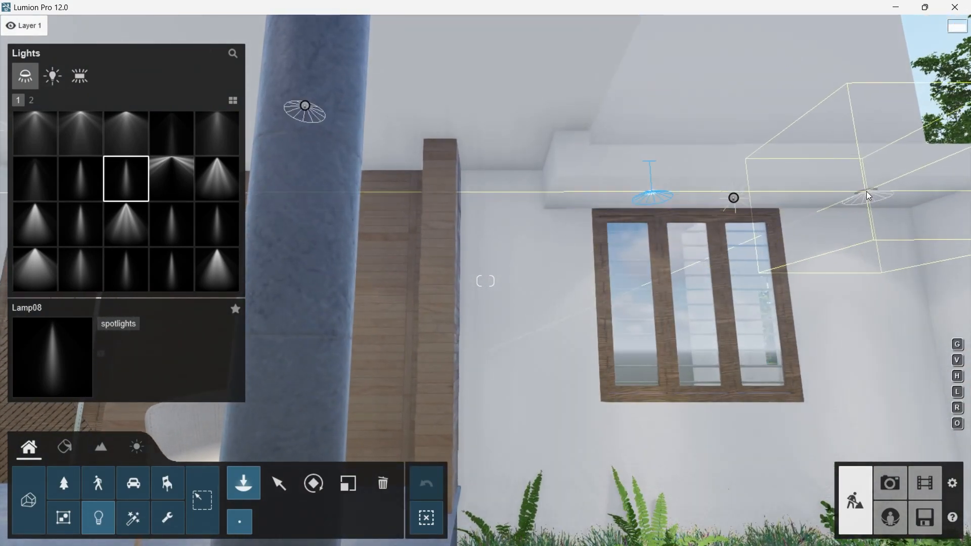
# - Place Lamp08 spotlights at the two recessed lights under the canopy on the dark grey wall
pyautogui.press('s')
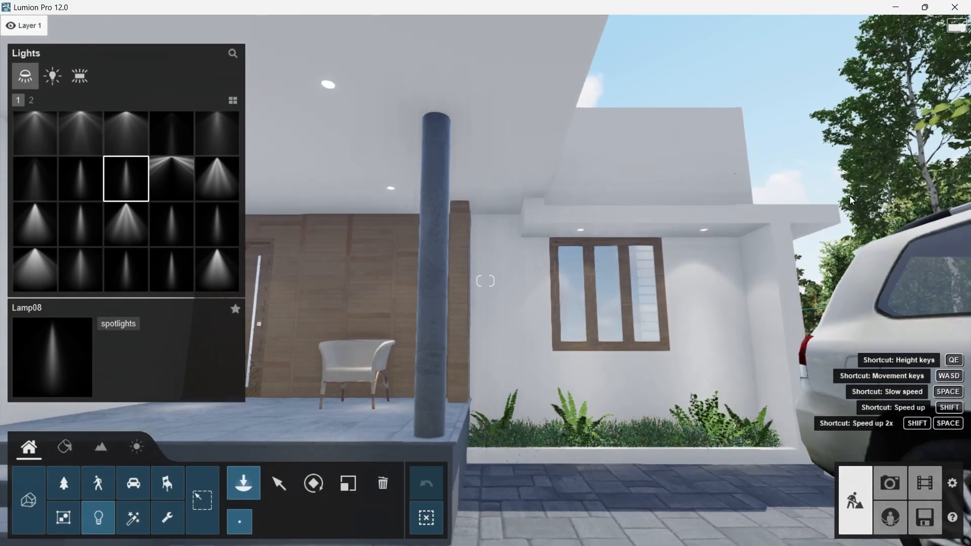
pyautogui.press('a')
pyautogui.moveTo(850, 198); pyautogui.dragTo(603, 237, button='right')
pyautogui.moveTo(535, 235); pyautogui.dragTo(475, 186, button='right')
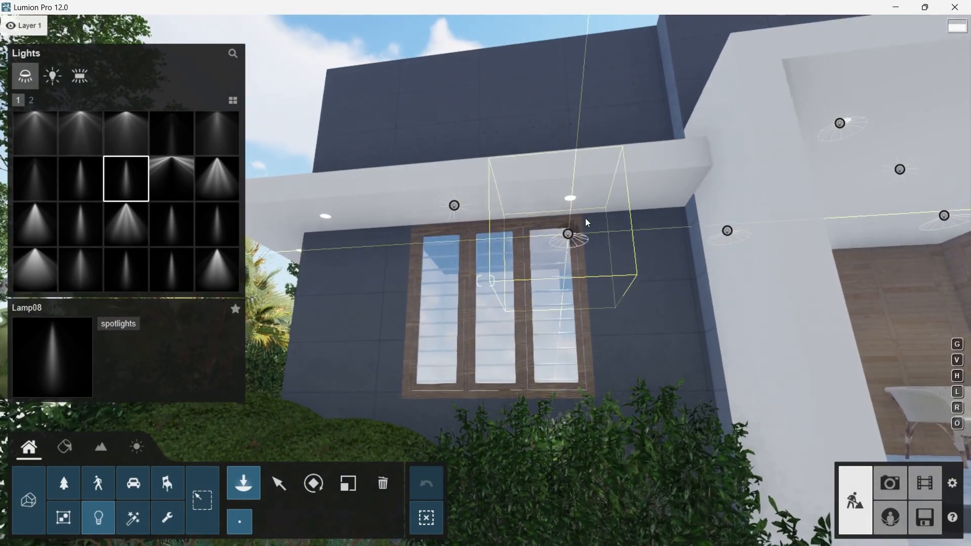
pyautogui.click(422, 247)
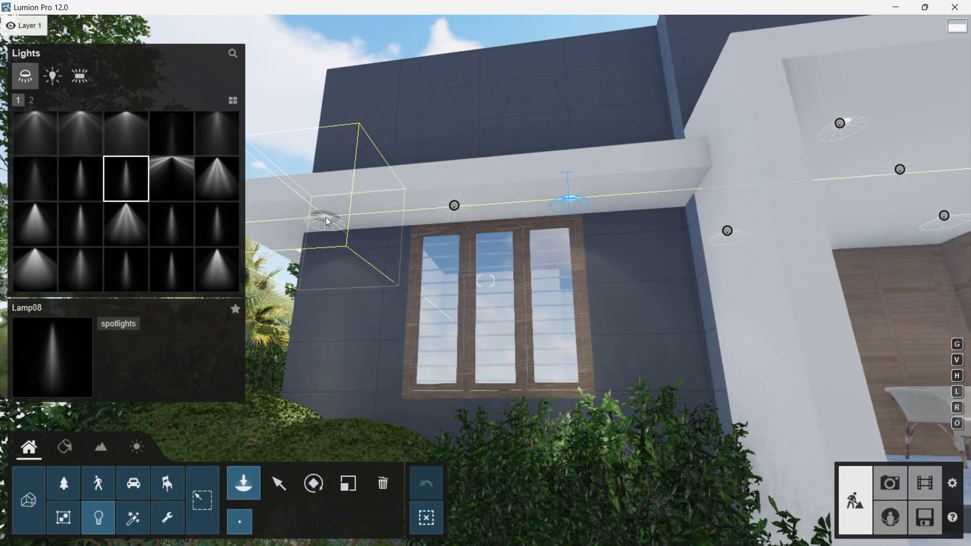
pyautogui.click(326, 218)
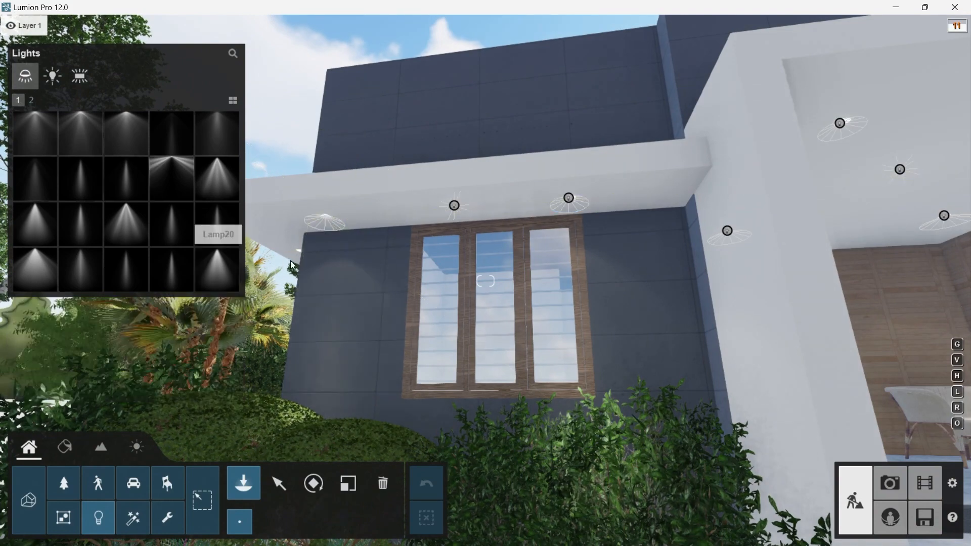
# - Lower the brightness of the Lamp08 spotlights under the dark grey wall's canopy and beside the window near the car
pyautogui.click(279, 483)
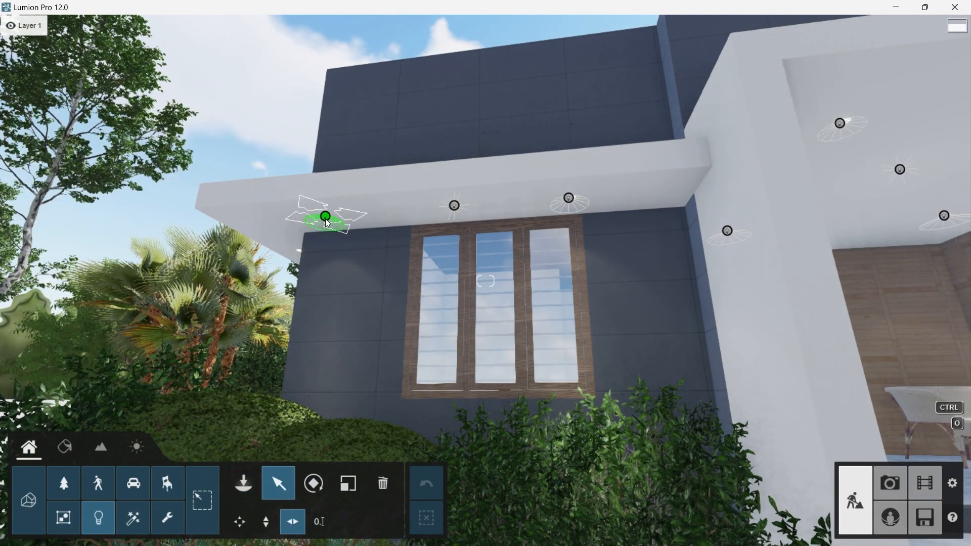
pyautogui.click(326, 216)
pyautogui.moveTo(854, 146); pyautogui.dragTo(850, 145)
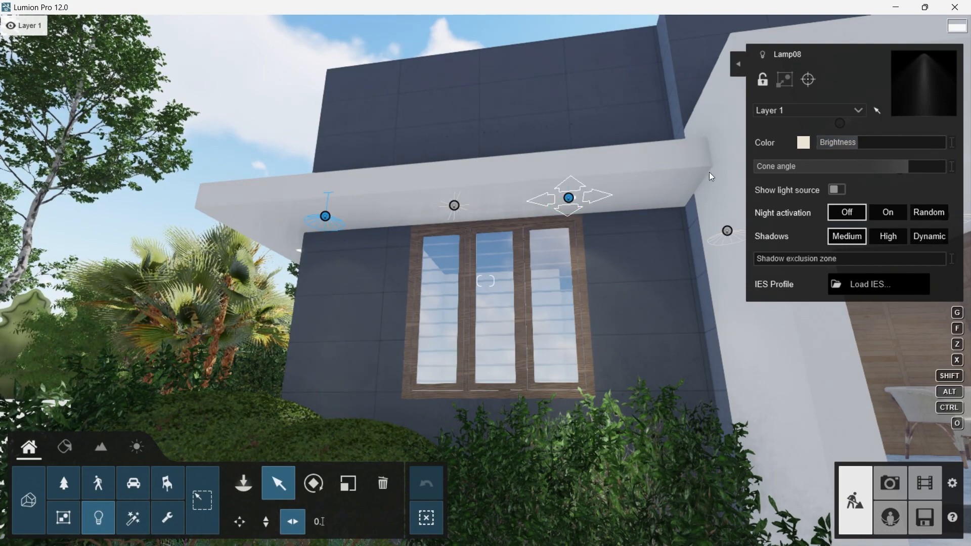
pyautogui.click(849, 144)
pyautogui.moveTo(848, 144); pyautogui.dragTo(849, 142)
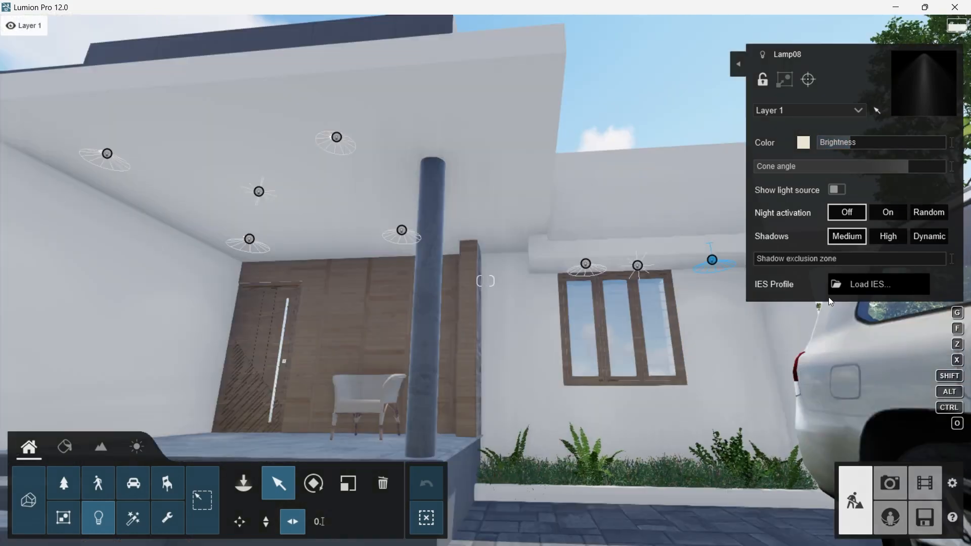
# - Frame the whole house front from the paved yard, switch to Photo mode and update the preview
pyautogui.press('s')
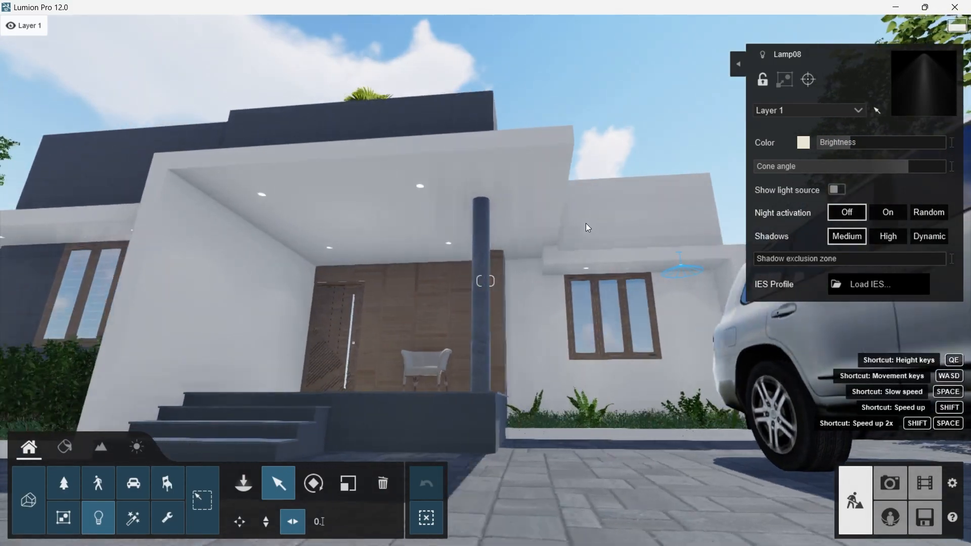
pyautogui.press('s')
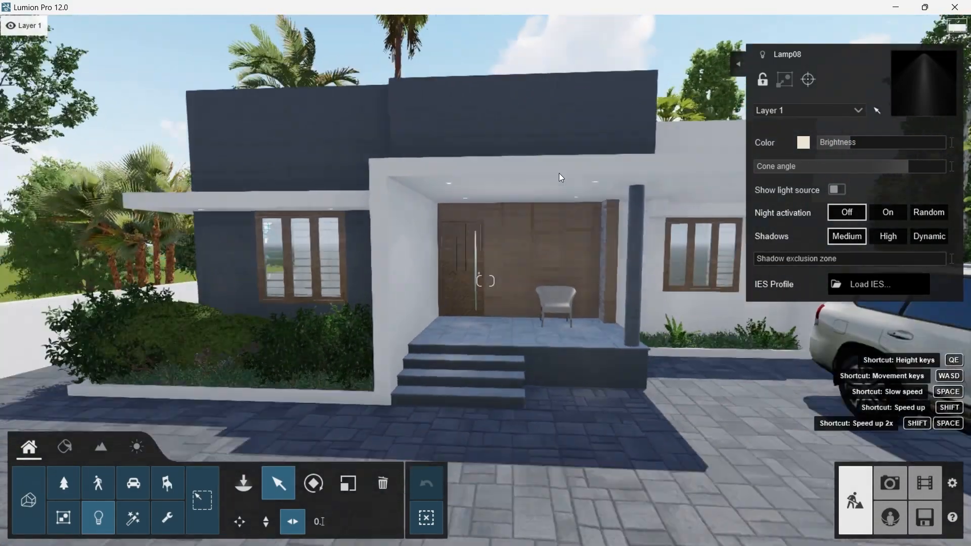
pyautogui.press('s')
pyautogui.moveTo(559, 177); pyautogui.dragTo(560, 155, button='right')
pyautogui.press('e')
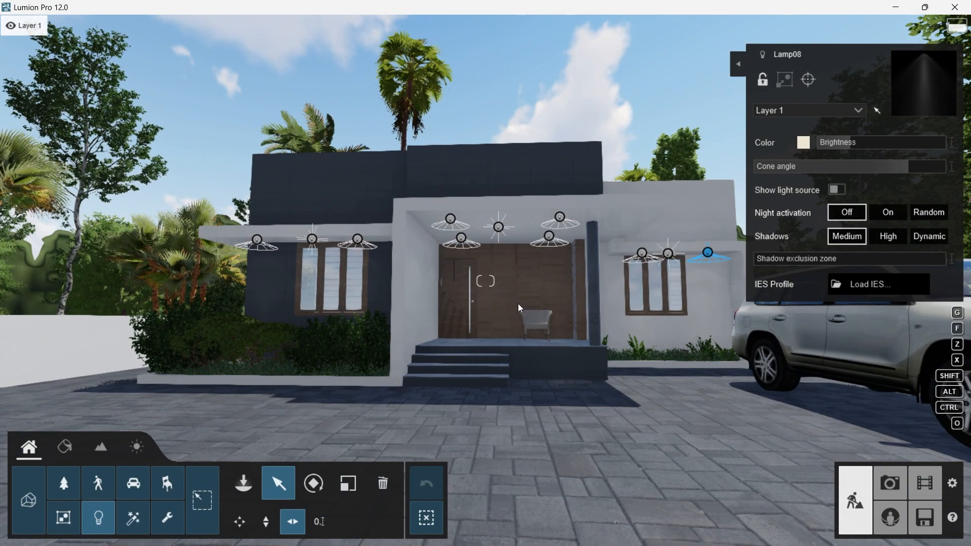
pyautogui.click(891, 489)
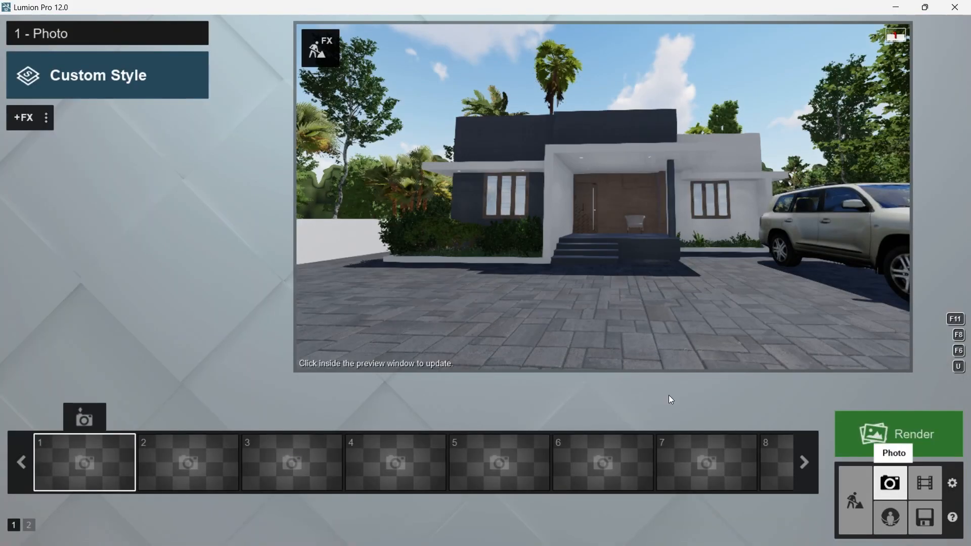
pyautogui.moveTo(596, 196)
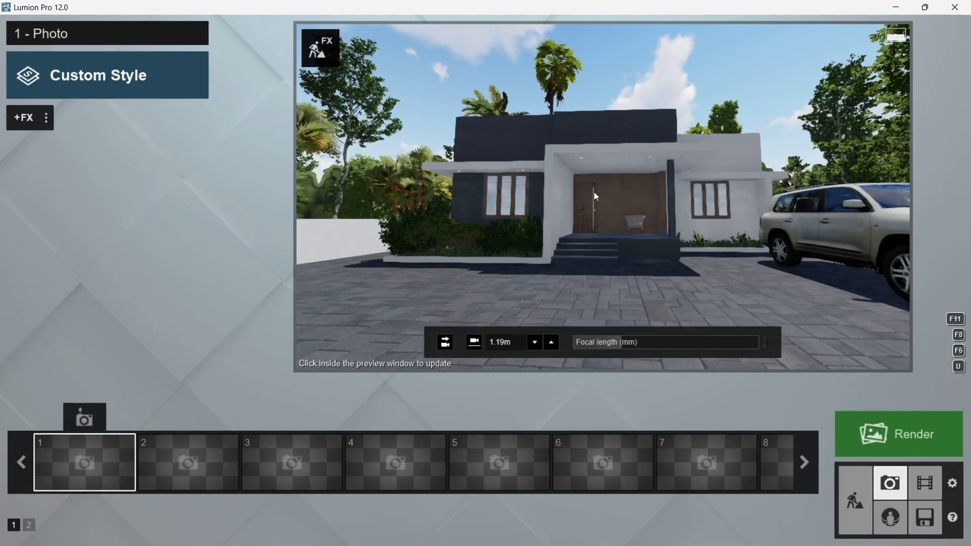
pyautogui.click(594, 193)
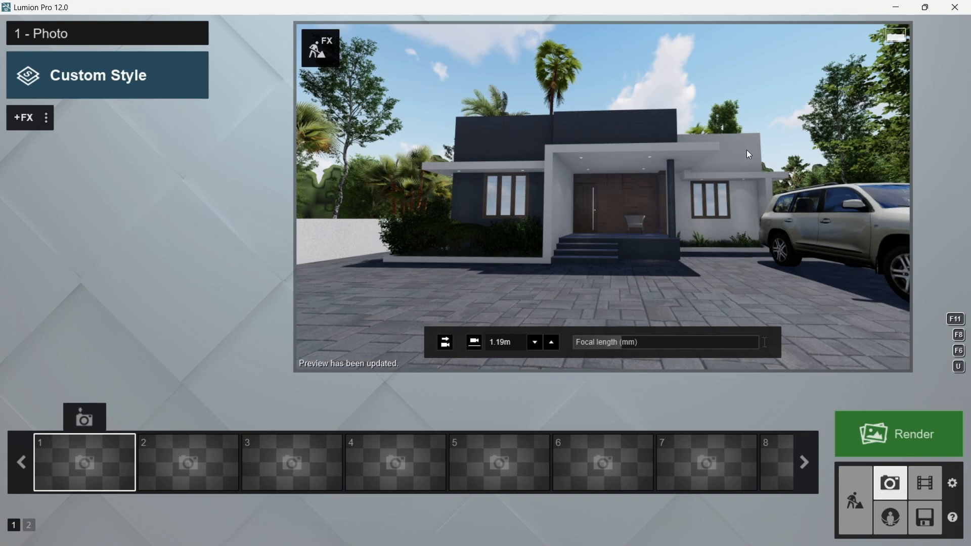
# - Increase the photo camera's focal length and reframe the shot to take in the house front and the parked car
pyautogui.moveTo(611, 349)
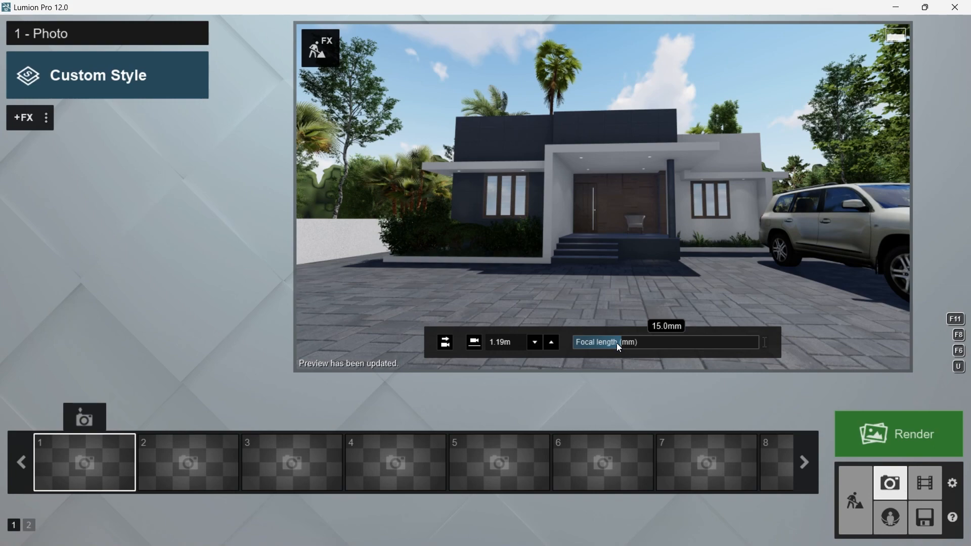
pyautogui.moveTo(617, 344); pyautogui.dragTo(652, 345)
pyautogui.moveTo(606, 199); pyautogui.dragTo(619, 199, button='right')
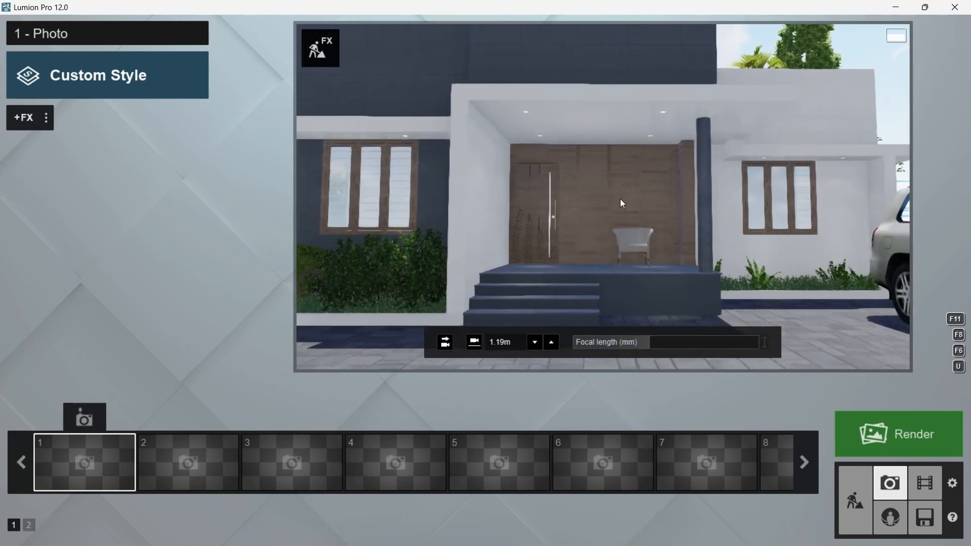
pyautogui.scroll(-8, 619, 199)
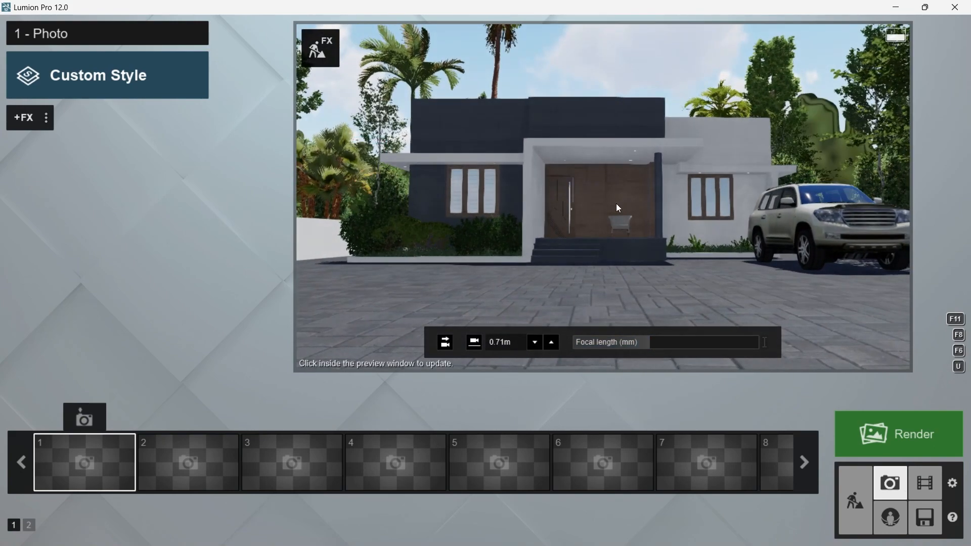
pyautogui.press('a')
pyautogui.moveTo(620, 211)
pyautogui.mouseDown(button='right')
pyautogui.moveTo(621, 232)
pyautogui.moveTo(624, 195)
pyautogui.moveTo(620, 214)
pyautogui.mouseUp(button='right')
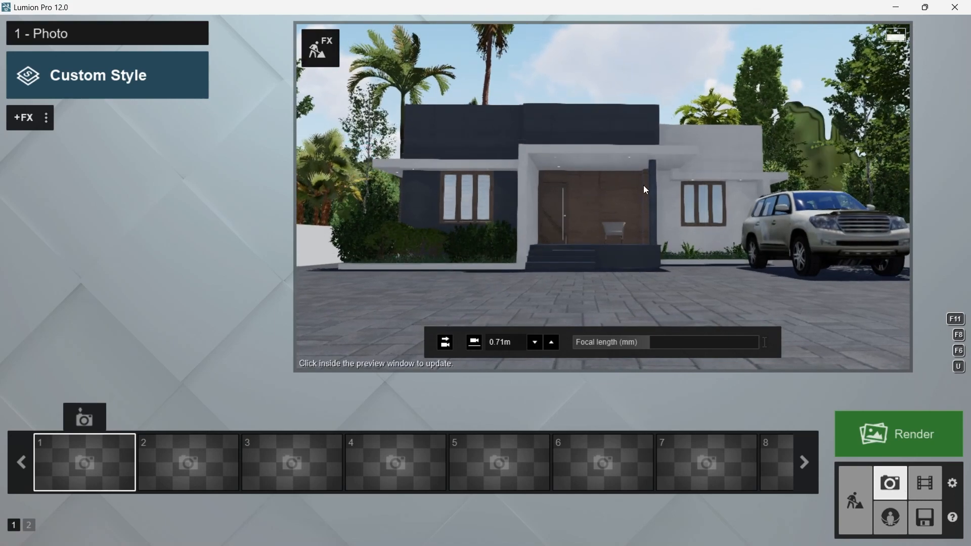
# - Level the camera horizontally at the 1.60 m eye height and store the view in photo slot 1
pyautogui.click(445, 343)
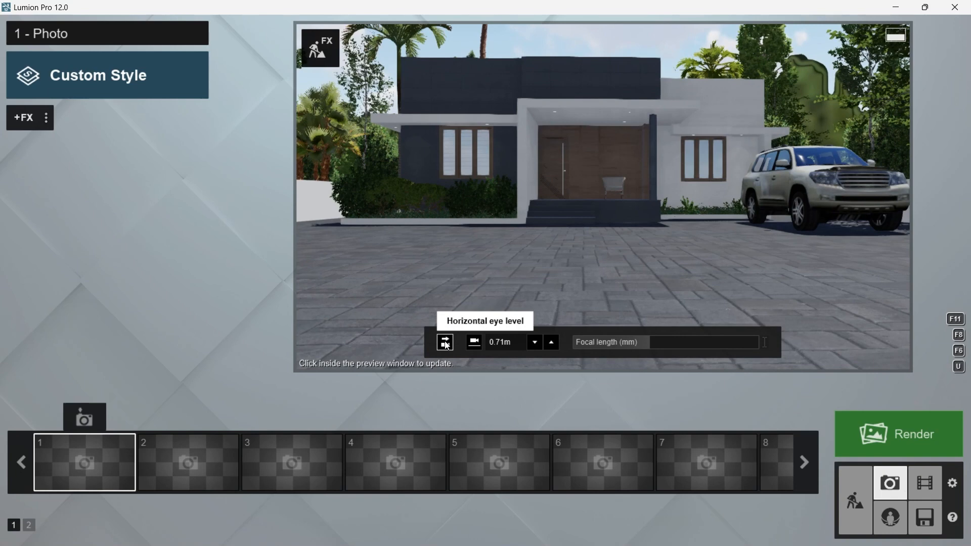
pyautogui.click(474, 343)
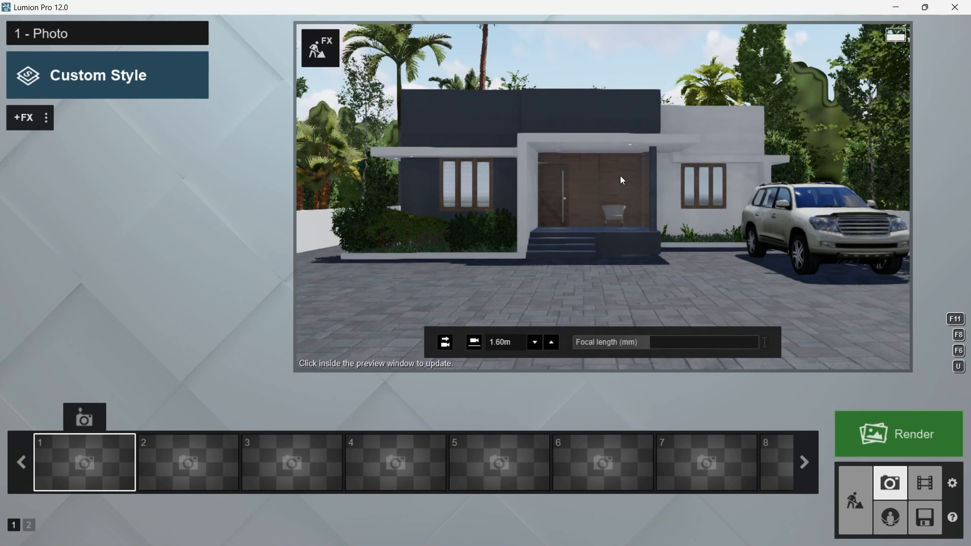
pyautogui.click(83, 428)
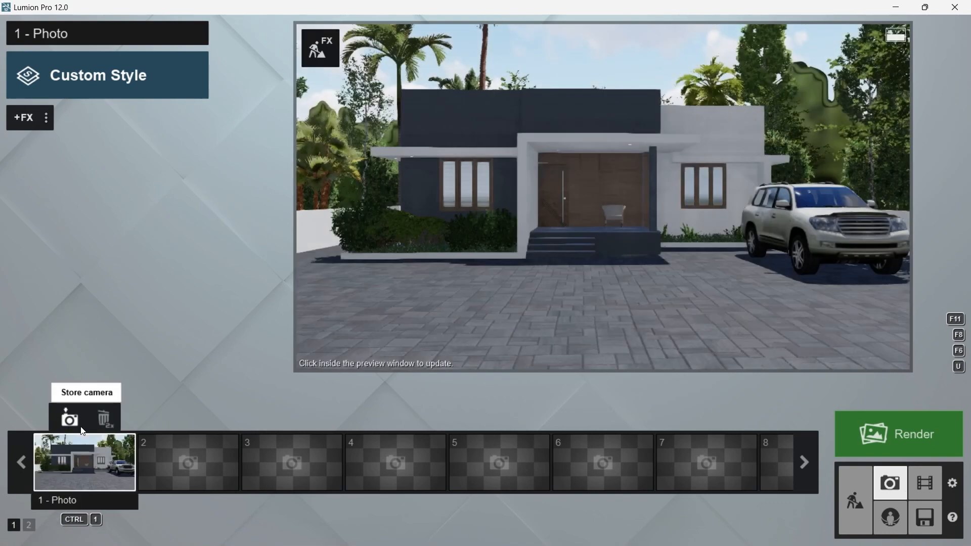
pyautogui.moveTo(544, 289)
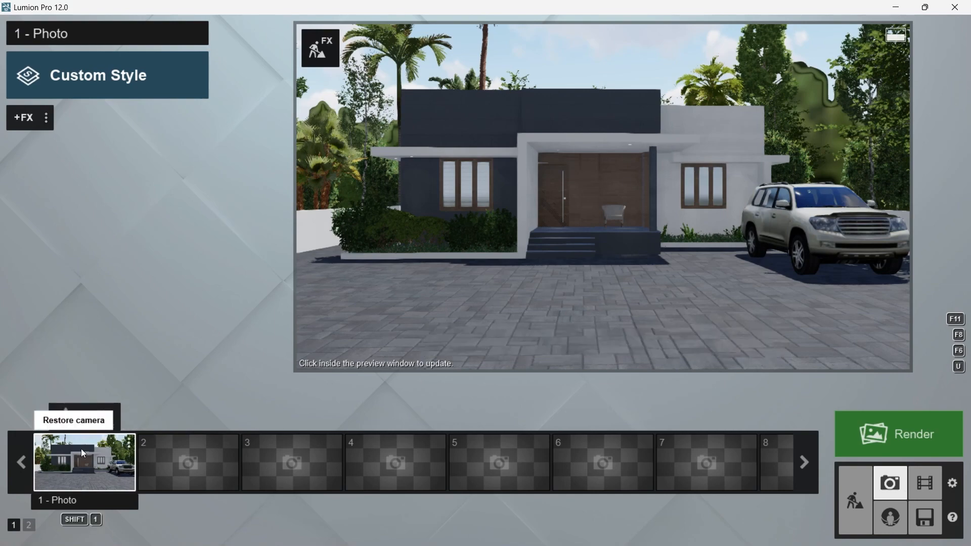
# - Restore the stored camera of photo 1, apply the Realistic style to it and update the preview
pyautogui.scroll(5, 455, 234)
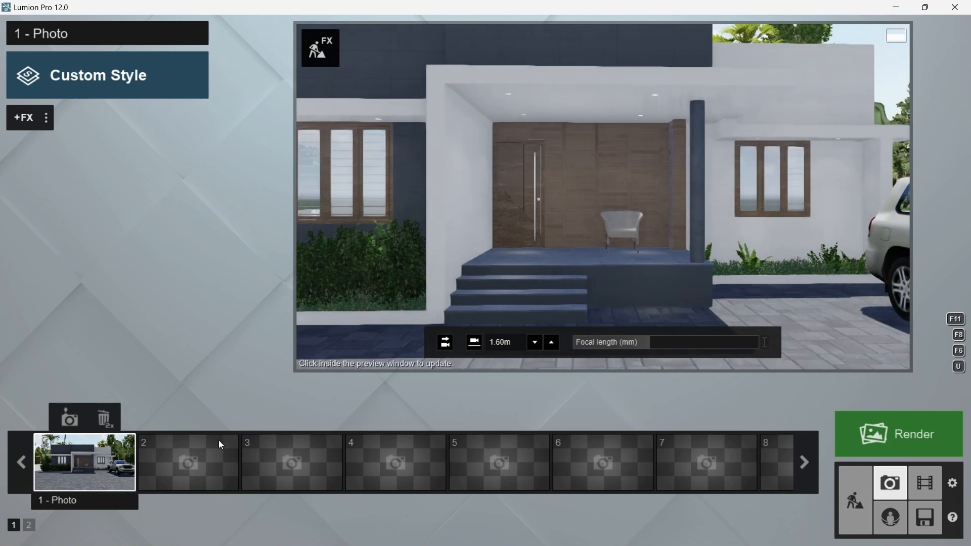
pyautogui.click(104, 476)
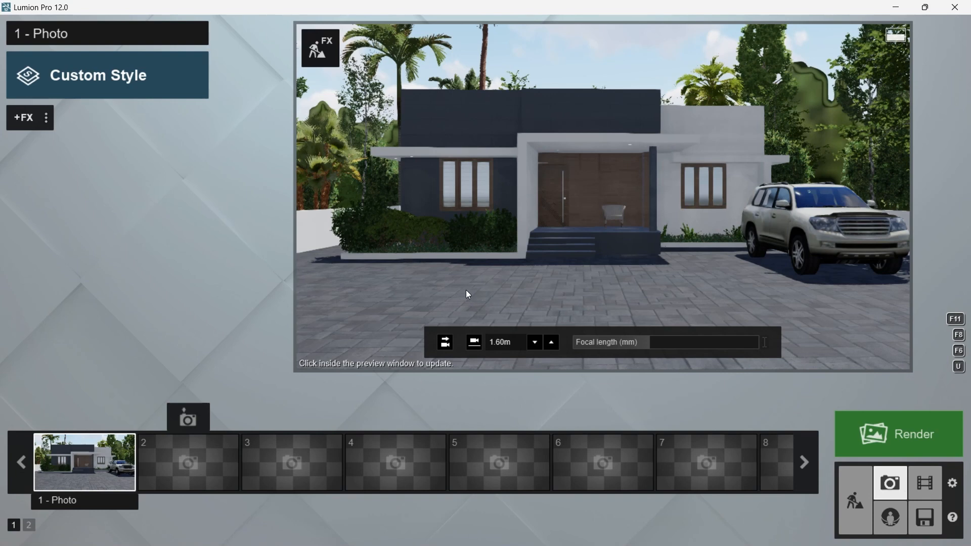
pyautogui.click(106, 85)
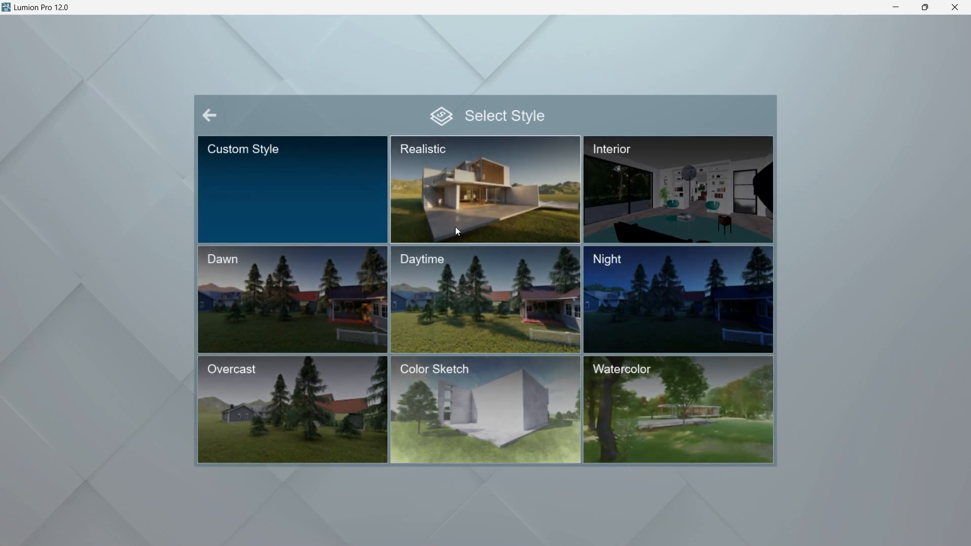
pyautogui.click(472, 218)
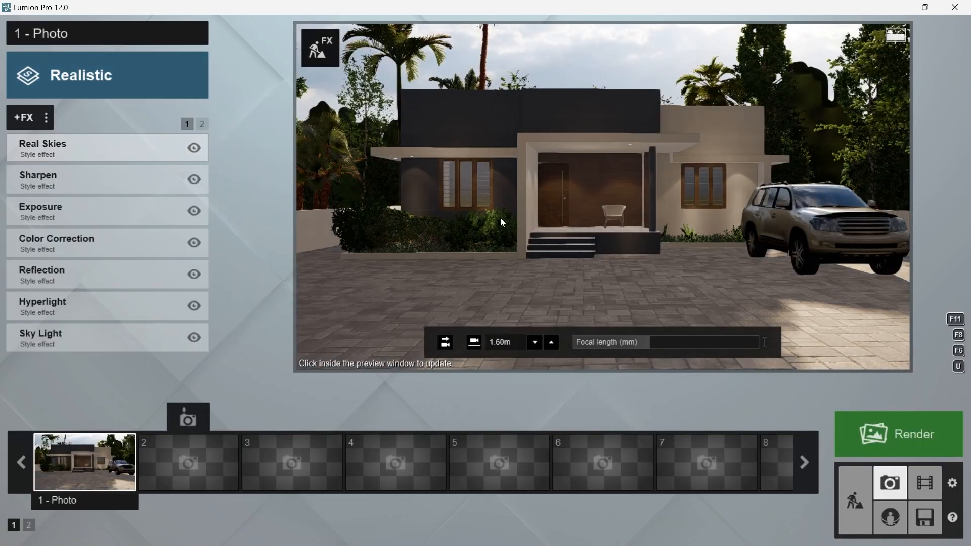
pyautogui.click(623, 267)
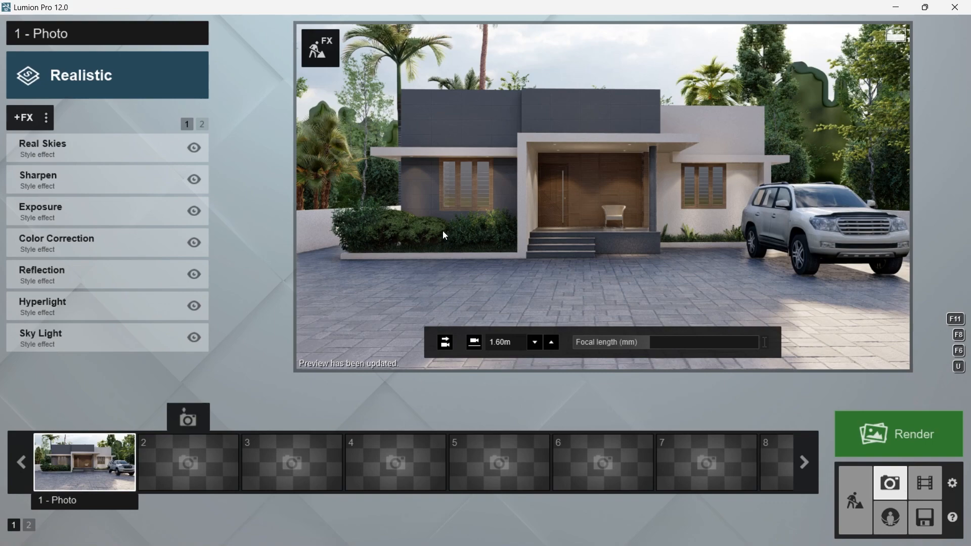
# - Change the Real Skies effect to the first Overcast sky, the blue cloudy one with a low sun
pyautogui.click(79, 147)
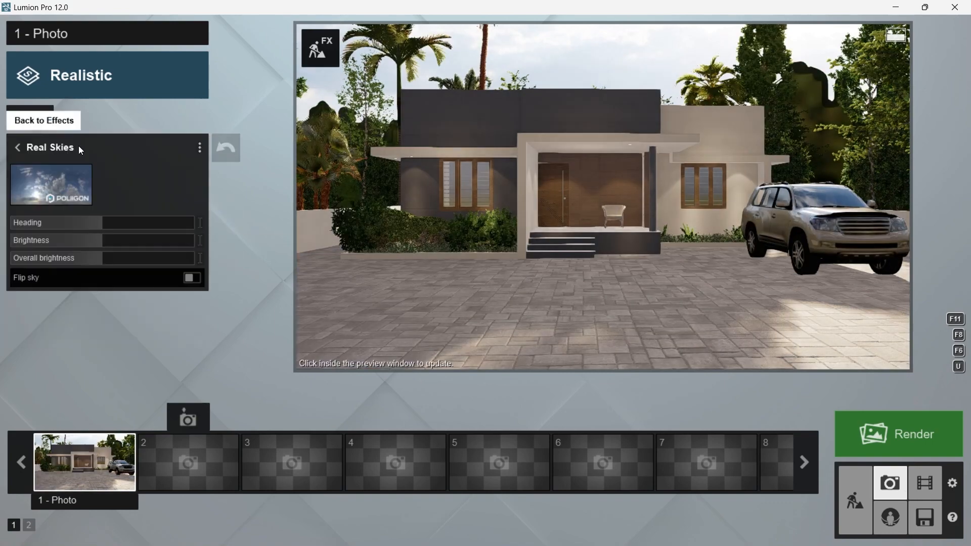
pyautogui.click(51, 195)
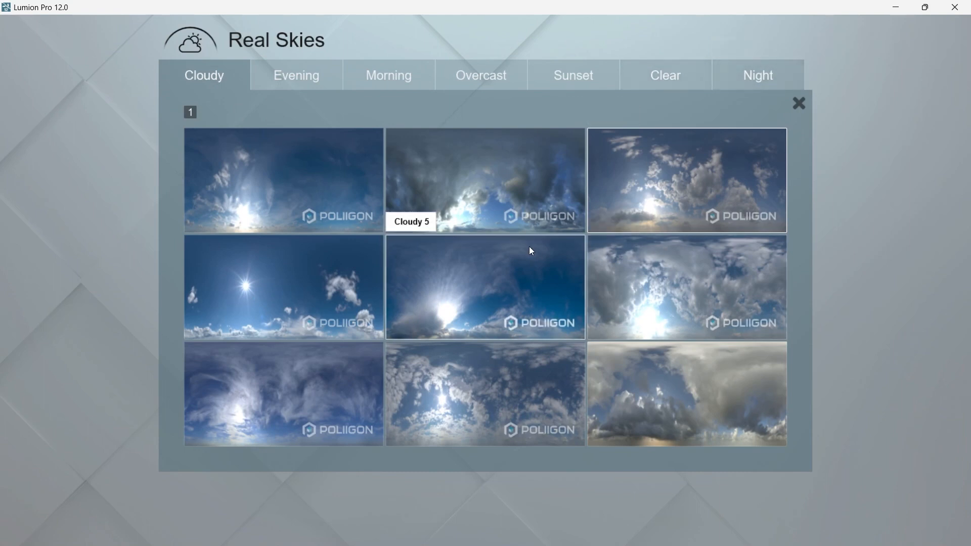
pyautogui.click(491, 81)
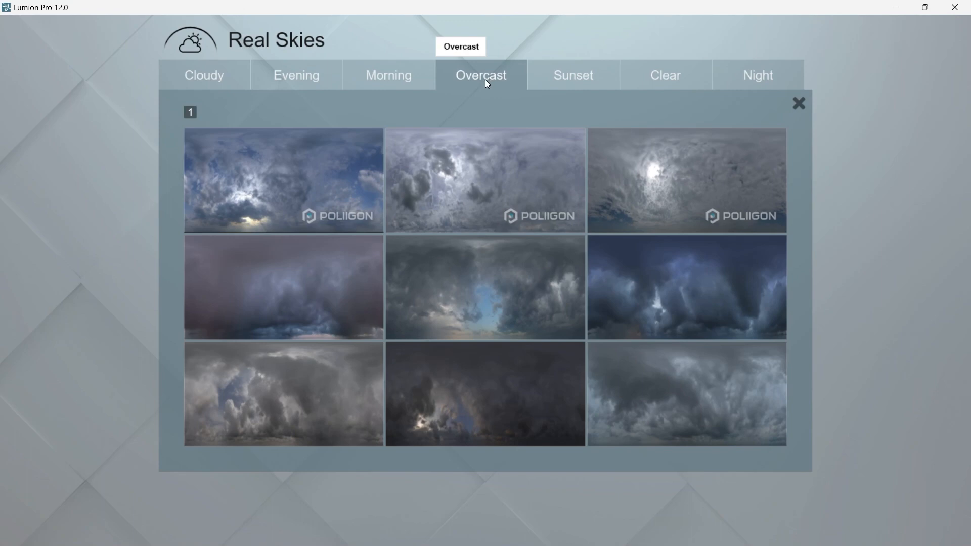
pyautogui.click(302, 177)
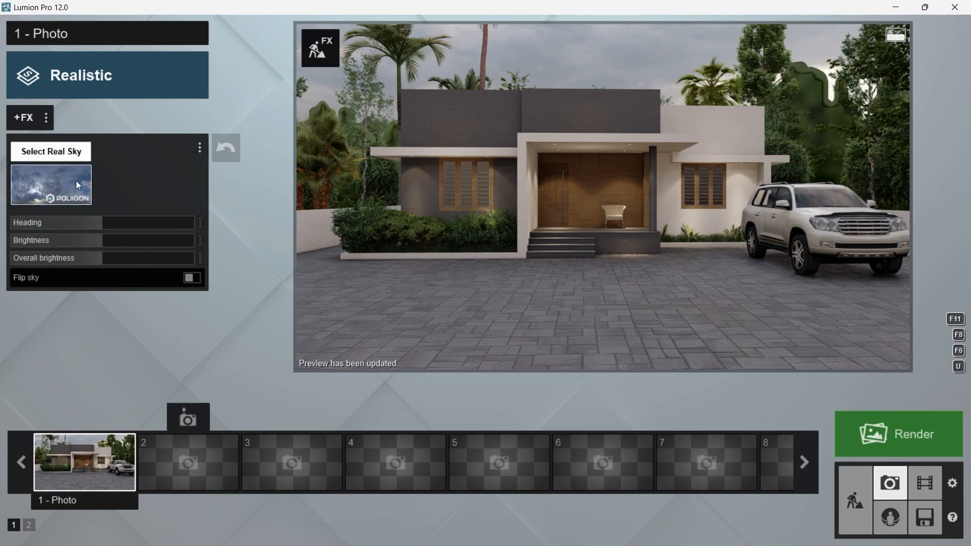
pyautogui.click(15, 147)
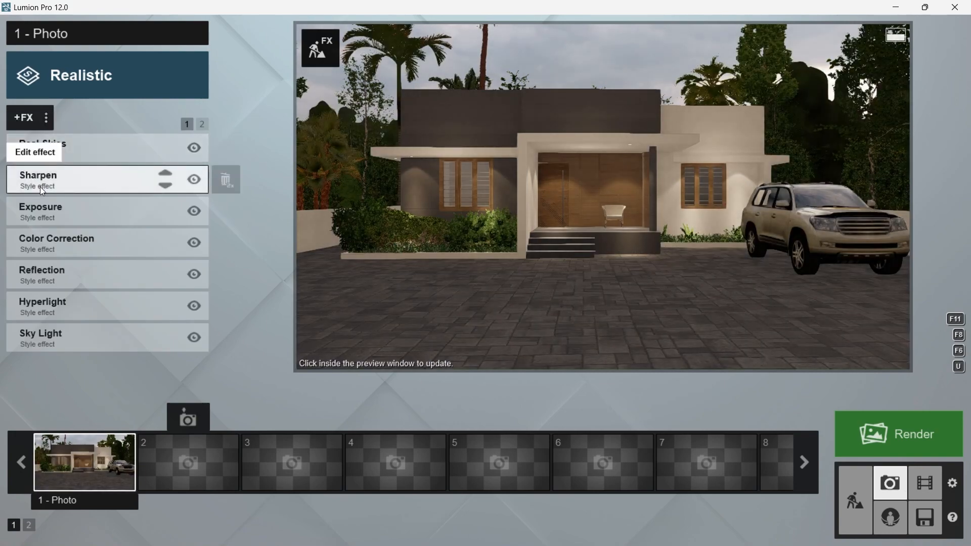
# - Lower the Color Correction temperature to 0.3 and update the photo preview
pyautogui.click(65, 244)
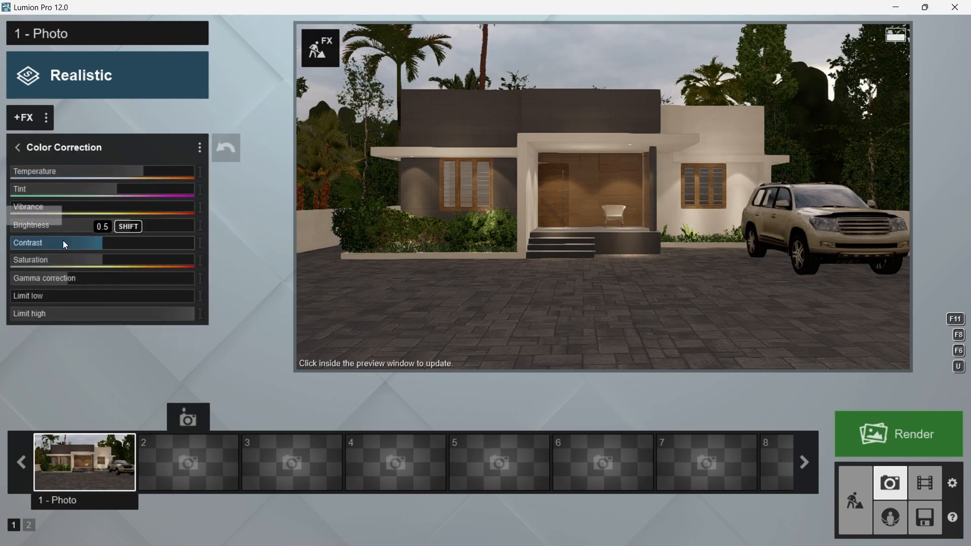
pyautogui.moveTo(139, 171); pyautogui.dragTo(133, 171)
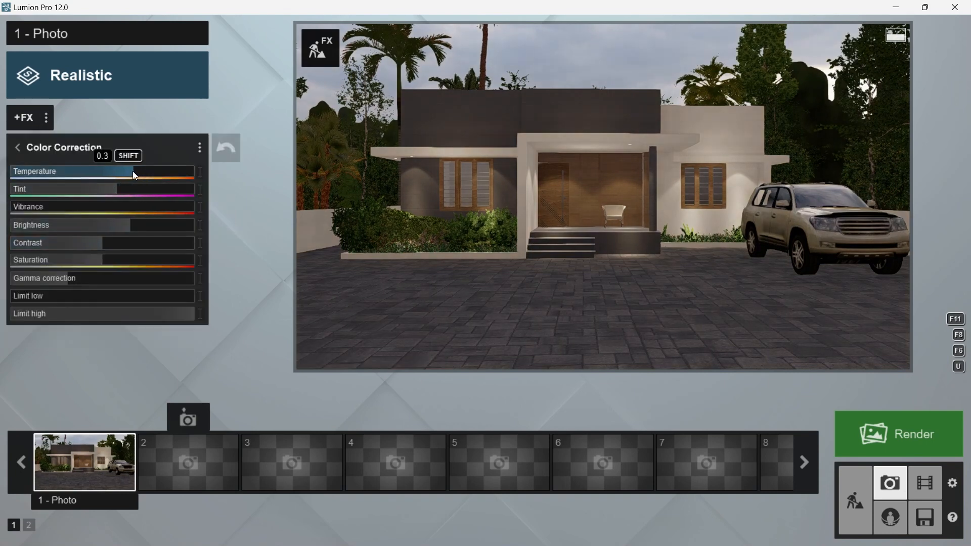
pyautogui.click(522, 215)
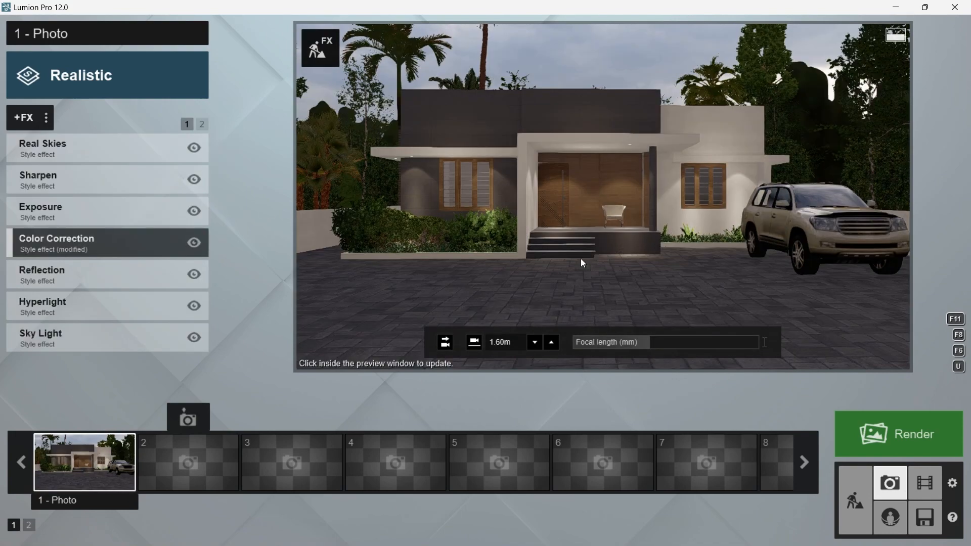
pyautogui.click(580, 260)
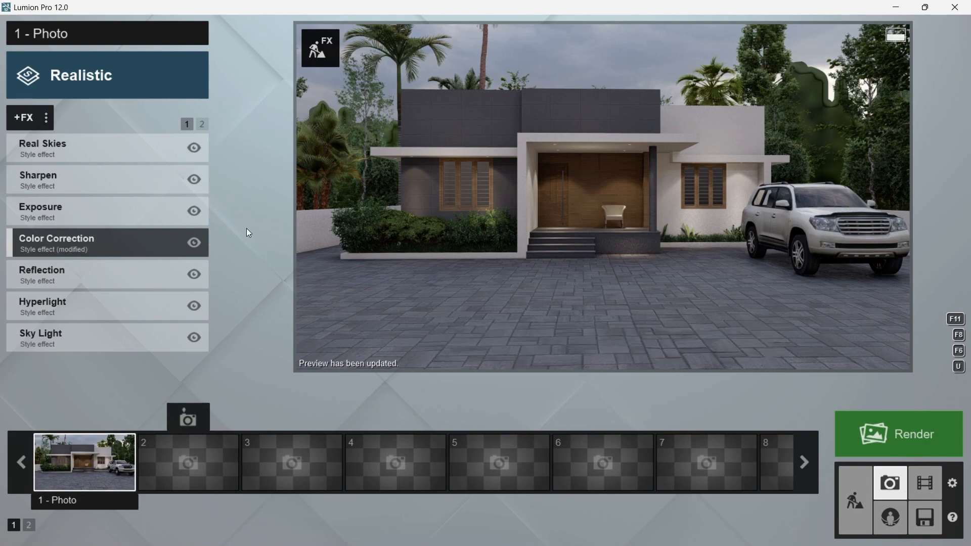
# - Set the Reflection effect's Speedray preview to high quality and add a reflection plane on the porch's wooden wall
pyautogui.click(91, 272)
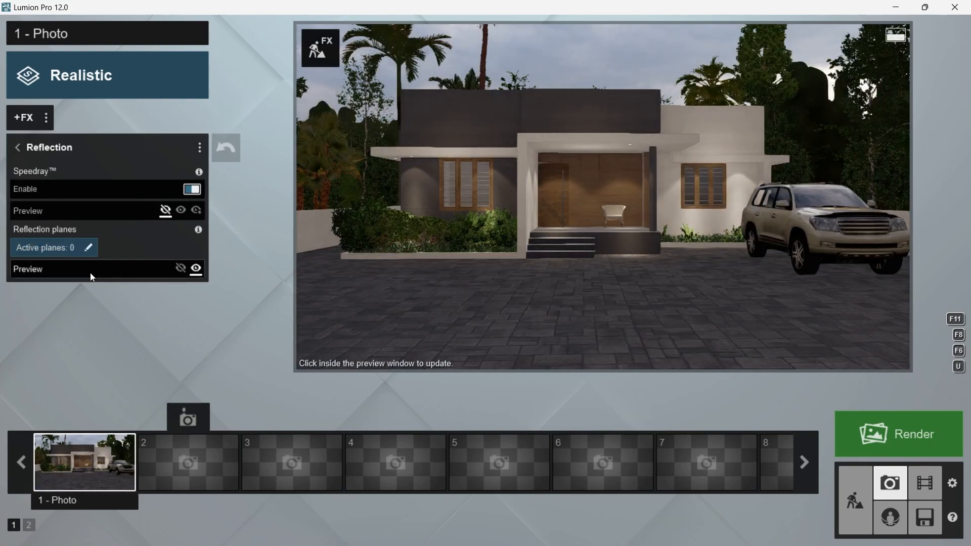
pyautogui.click(197, 211)
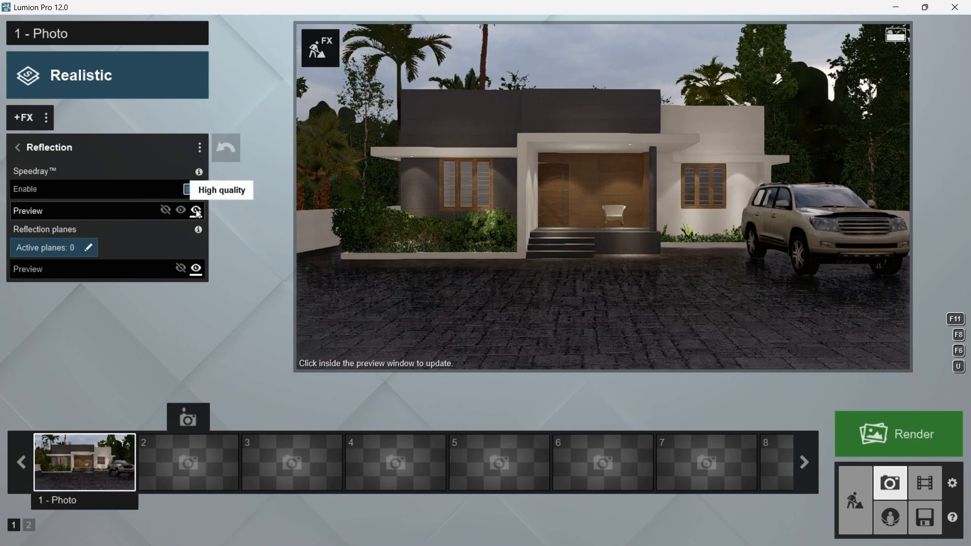
pyautogui.click(50, 250)
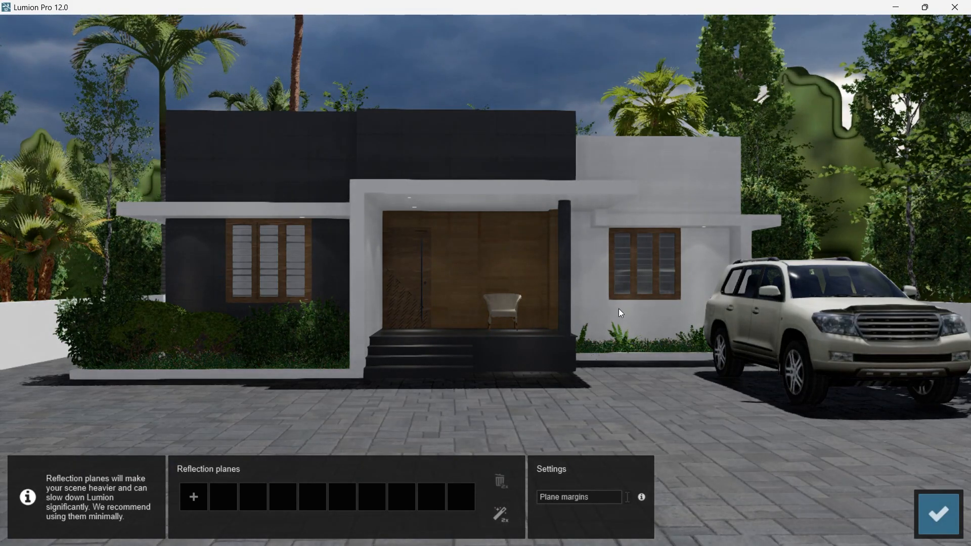
pyautogui.scroll(-5, 618, 309)
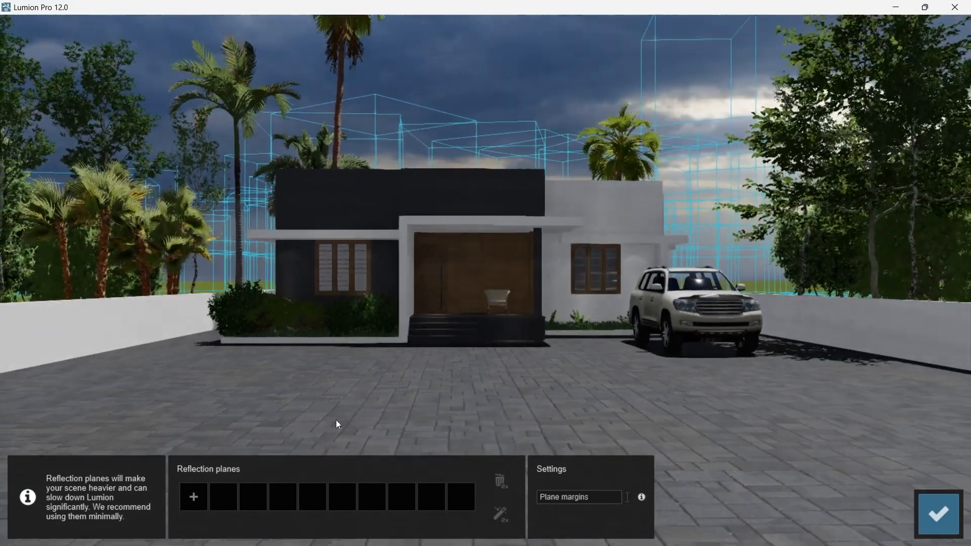
pyautogui.click(193, 497)
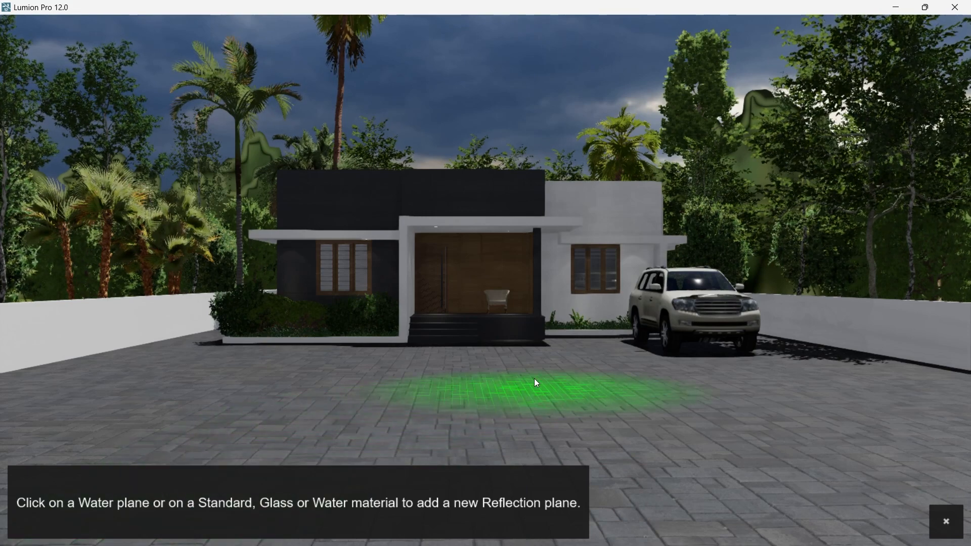
pyautogui.click(470, 255)
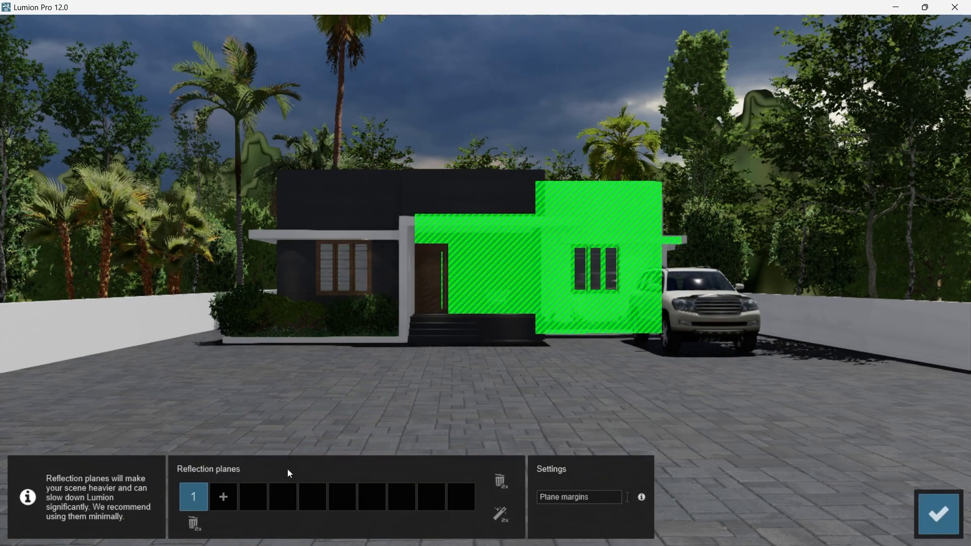
# - Add reflection planes on the dark grey front wall, its window glass and the window glass near the car
pyautogui.click(230, 490)
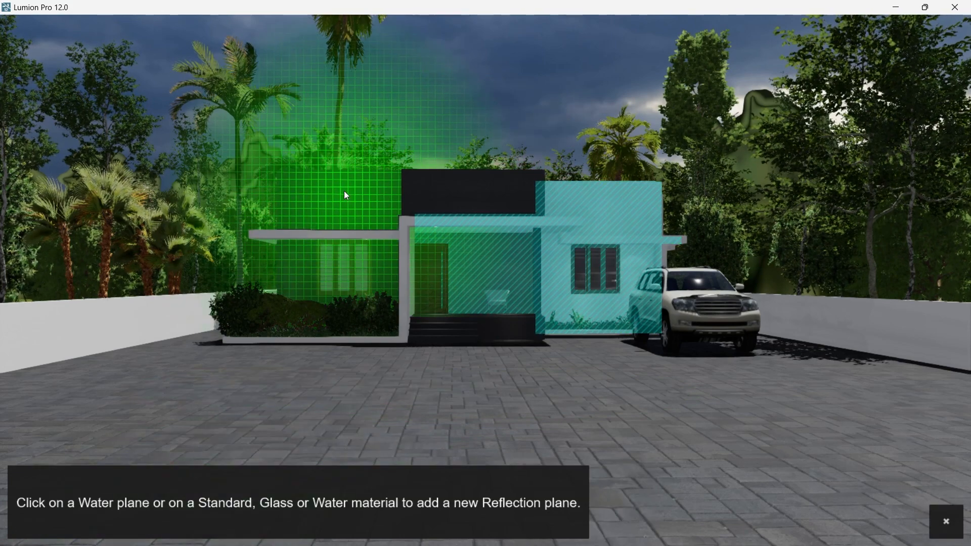
pyautogui.click(331, 310)
pyautogui.click(255, 496)
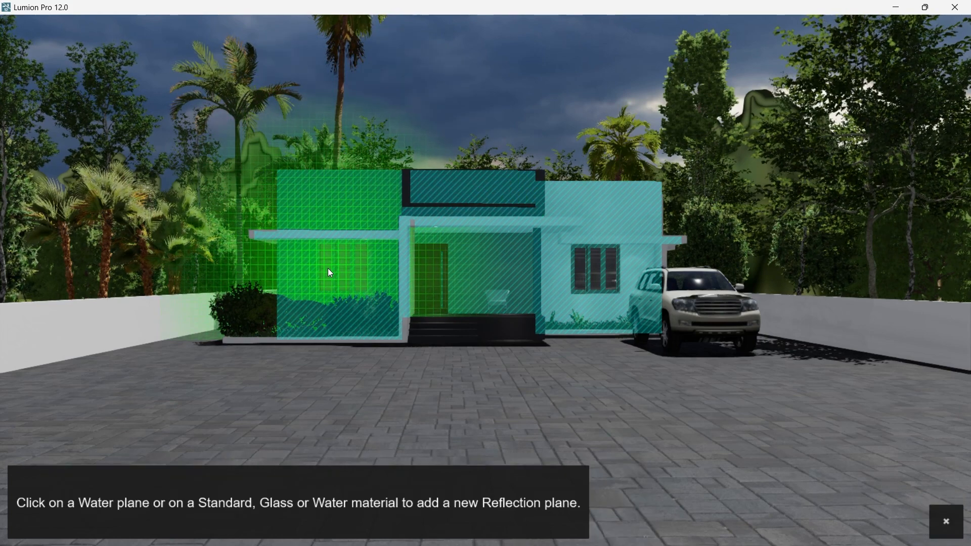
pyautogui.click(329, 271)
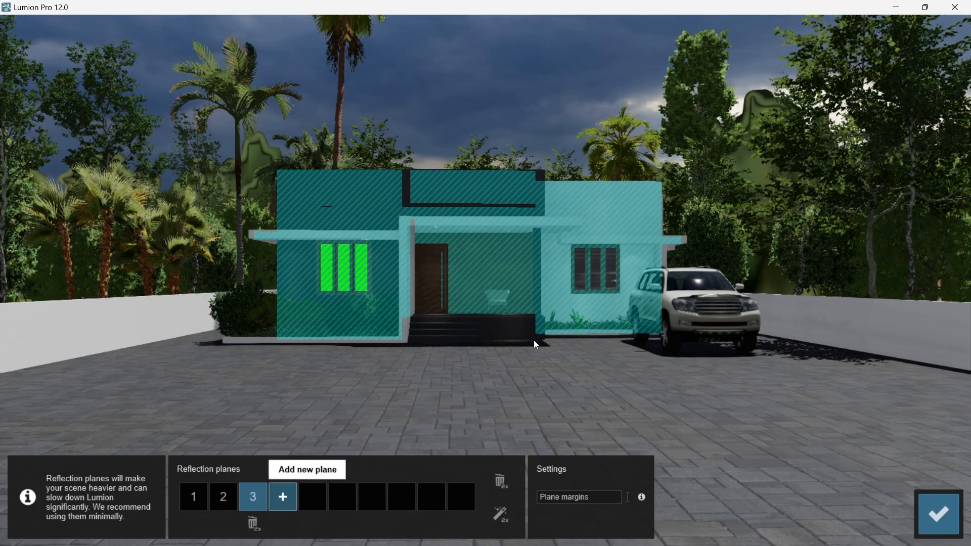
pyautogui.click(282, 496)
pyautogui.click(583, 271)
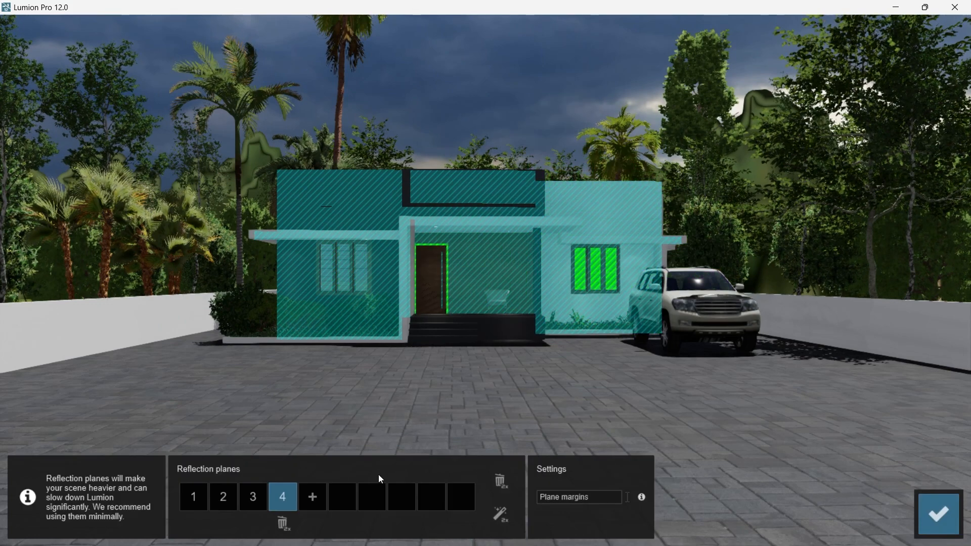
# - Add reflection planes on the front door, the paved yard and the boundary wall behind the car
pyautogui.click(310, 496)
pyautogui.click(426, 286)
pyautogui.click(342, 497)
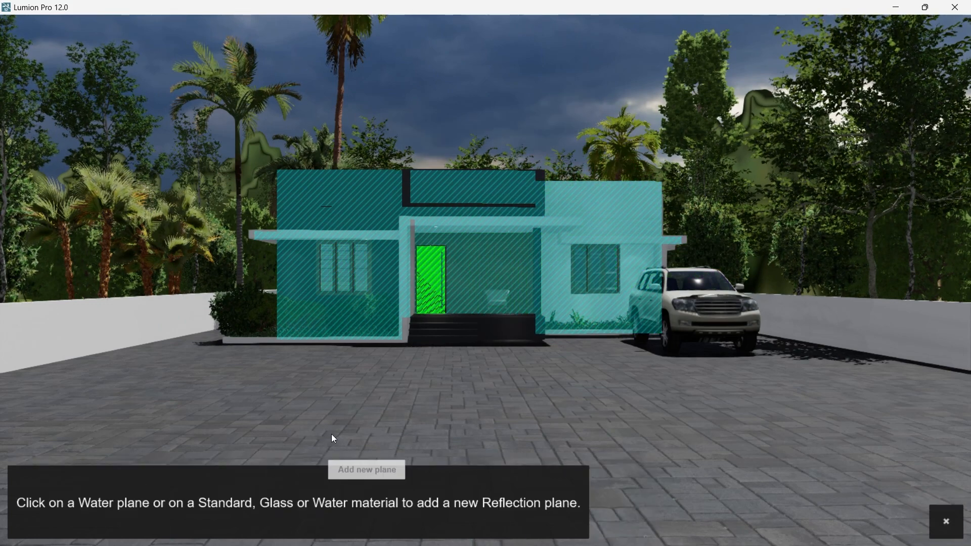
pyautogui.click(328, 436)
pyautogui.click(386, 491)
pyautogui.click(809, 306)
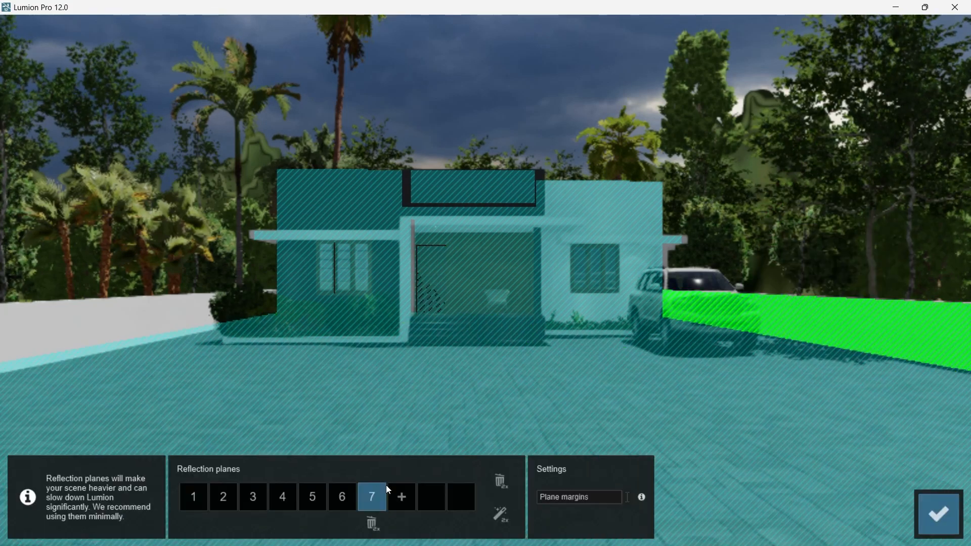
# - Add reflection planes on the boundary wall opposite the car, the dark parapet above the porch and the entrance steps
pyautogui.click(399, 495)
pyautogui.click(137, 323)
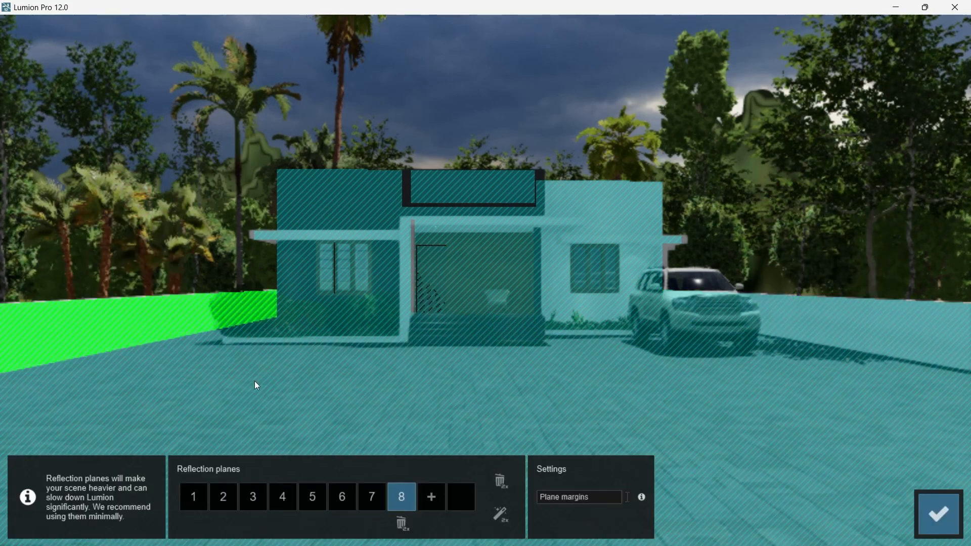
pyautogui.click(436, 494)
pyautogui.click(408, 191)
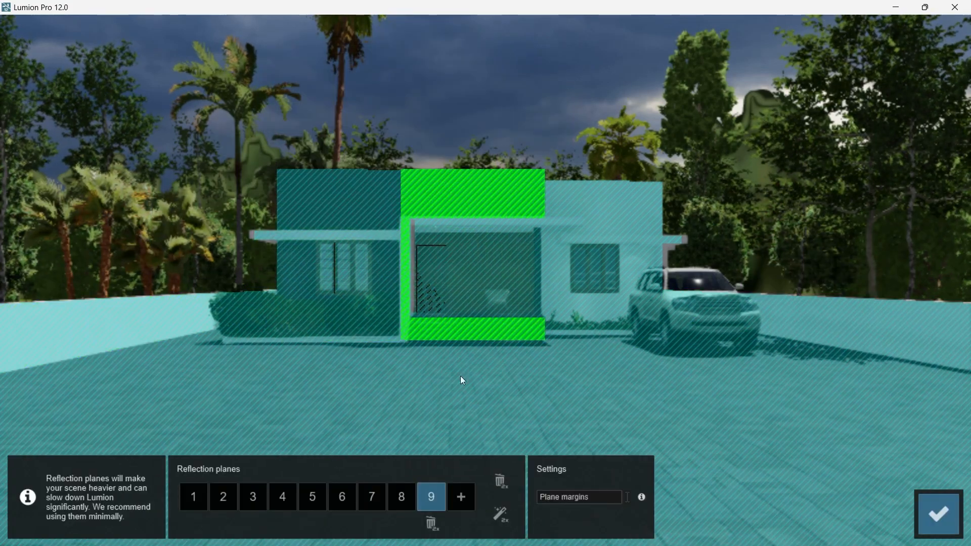
pyautogui.click(460, 496)
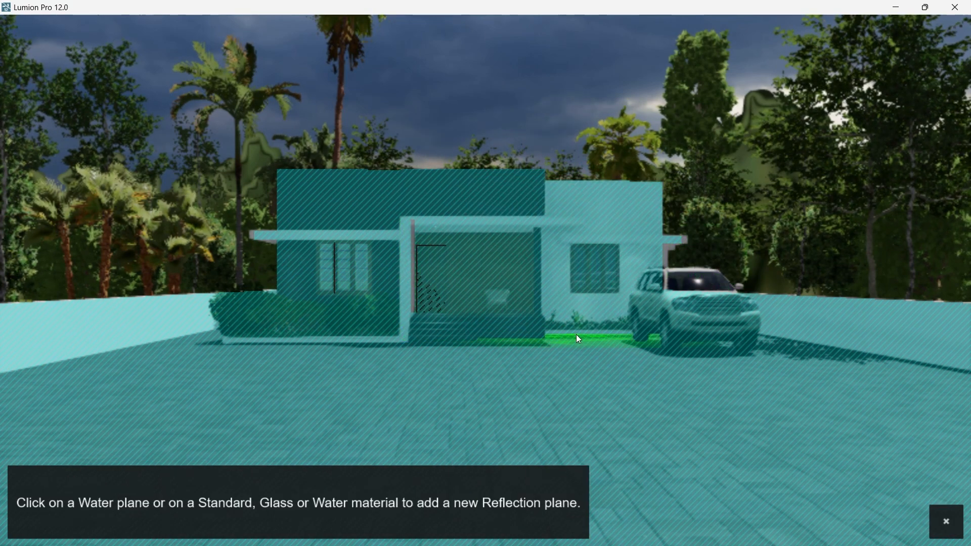
pyautogui.click(438, 333)
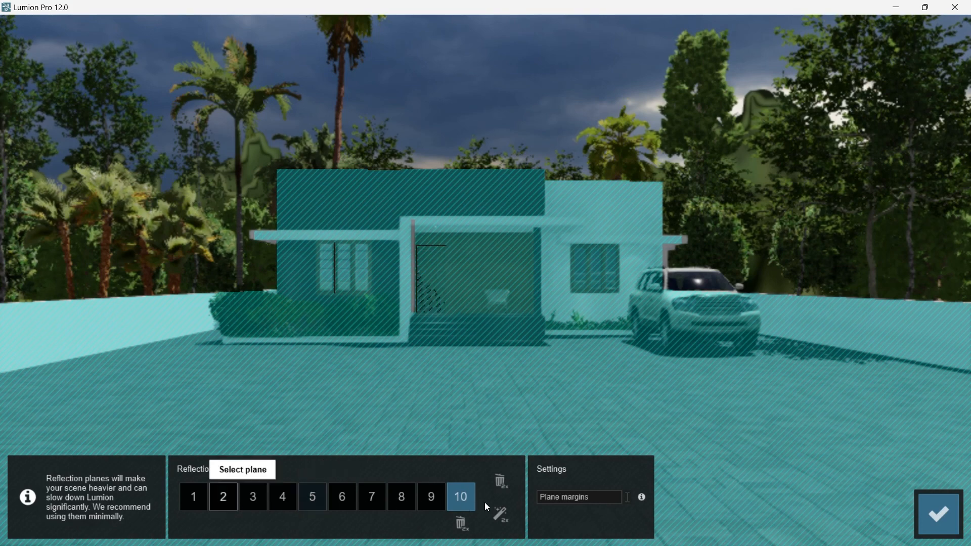
# - Accept the reflection planes, restore the stored camera of photo 1 and update the preview
pyautogui.click(928, 516)
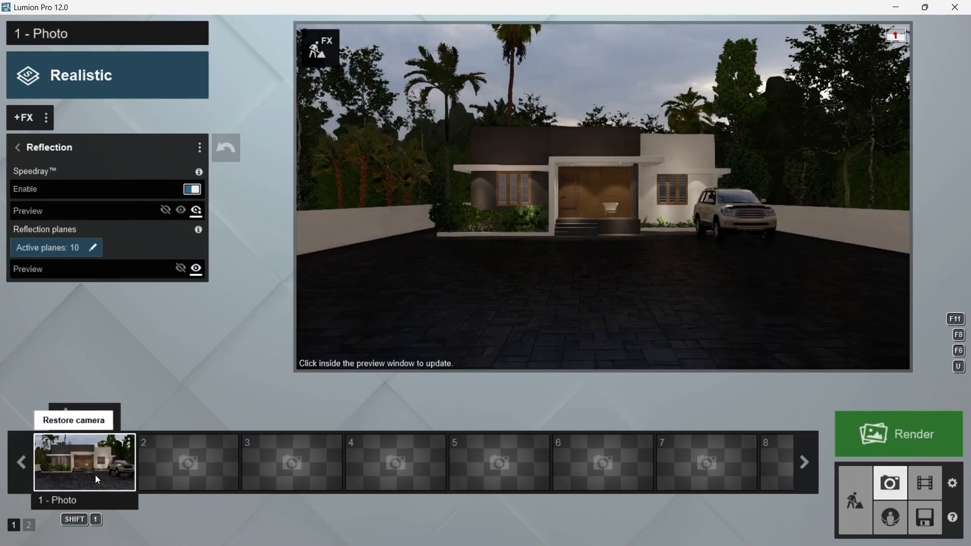
pyautogui.click(96, 473)
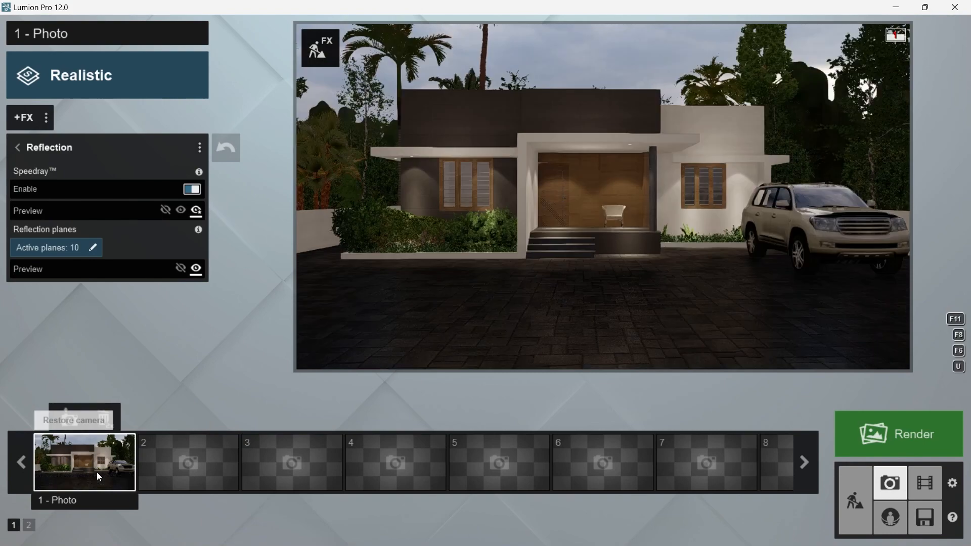
pyautogui.click(540, 239)
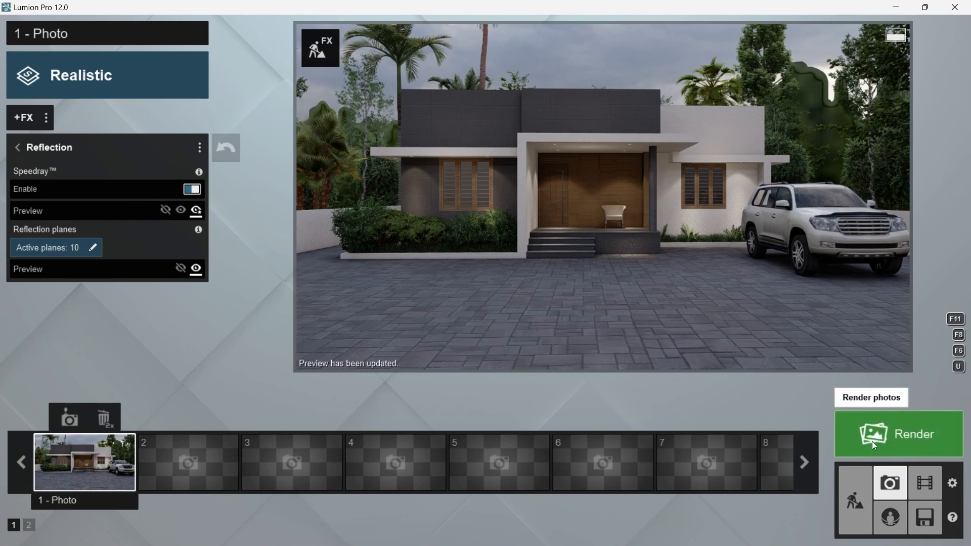
# - Start a render of the current shot at Desktop resolution, 1920x1080
pyautogui.click(901, 435)
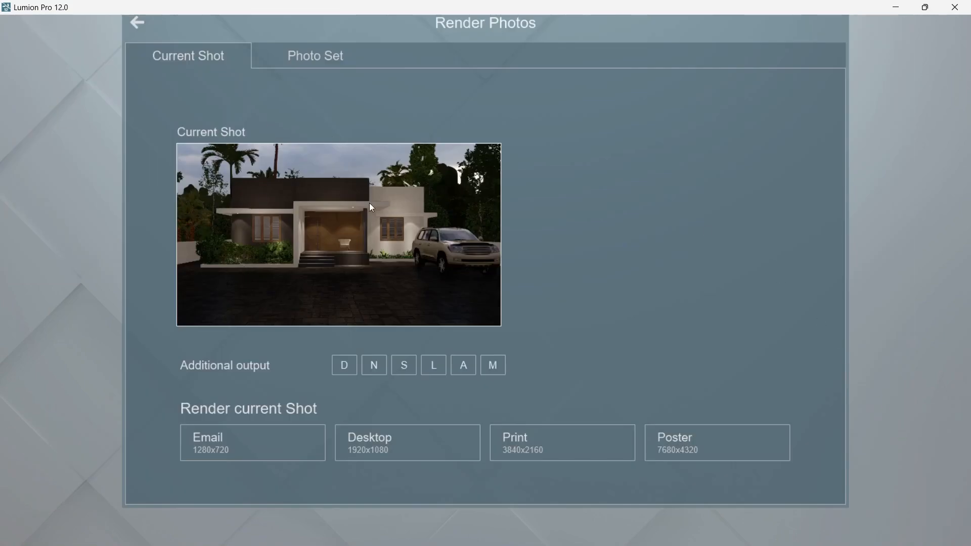
pyautogui.click(305, 56)
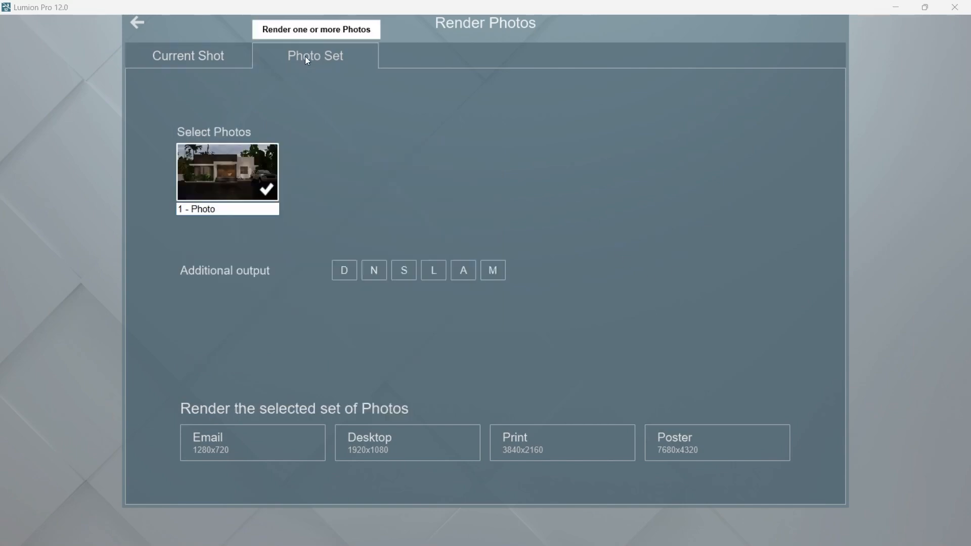
pyautogui.click(202, 61)
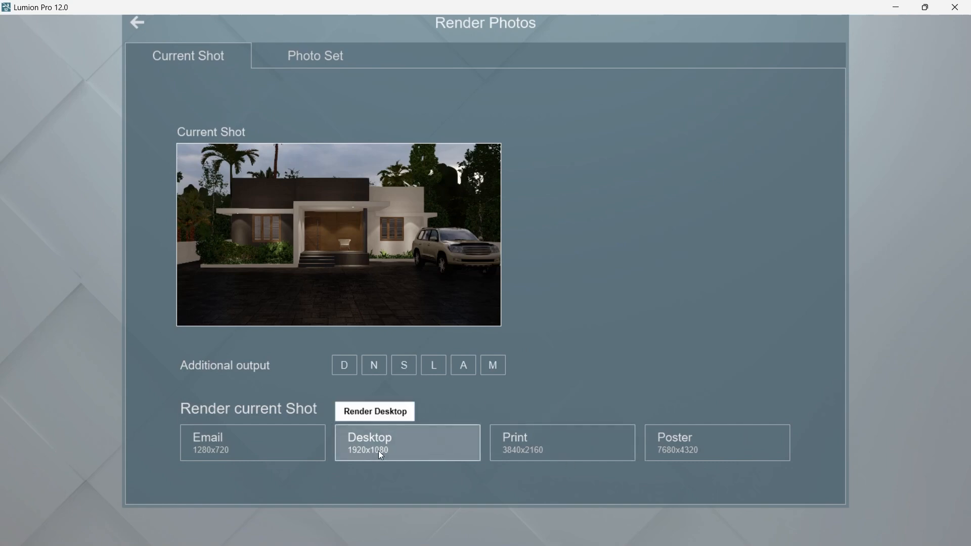
pyautogui.click(395, 443)
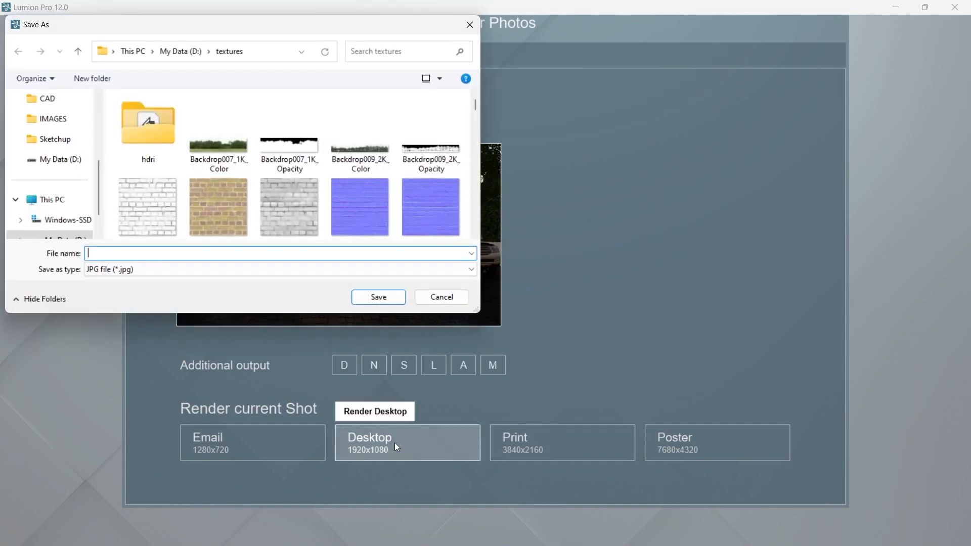
# - Save the render as a JPG file named "tutorial 2" on the My Data (D:) drive
pyautogui.click(76, 200)
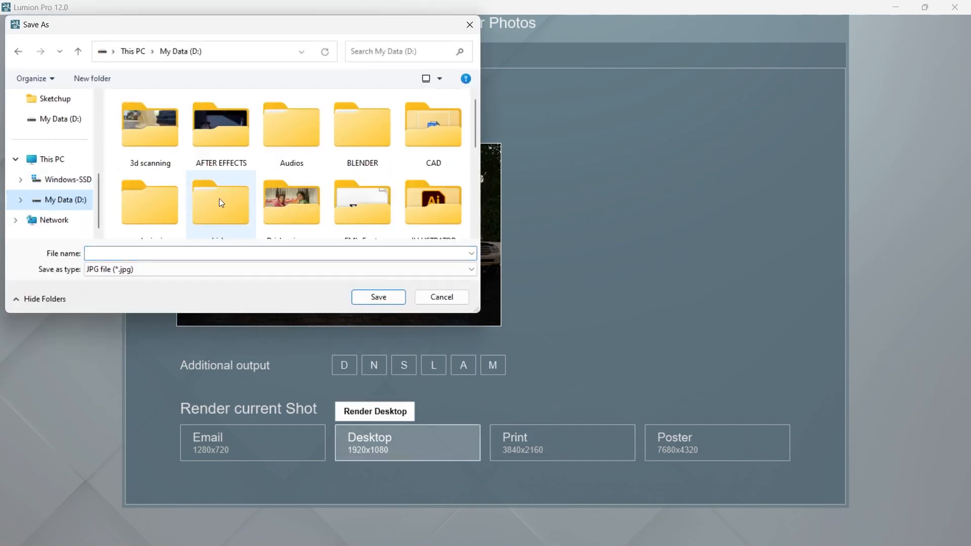
pyautogui.scroll(-4, 219, 200)
pyautogui.scroll(5, 271, 211)
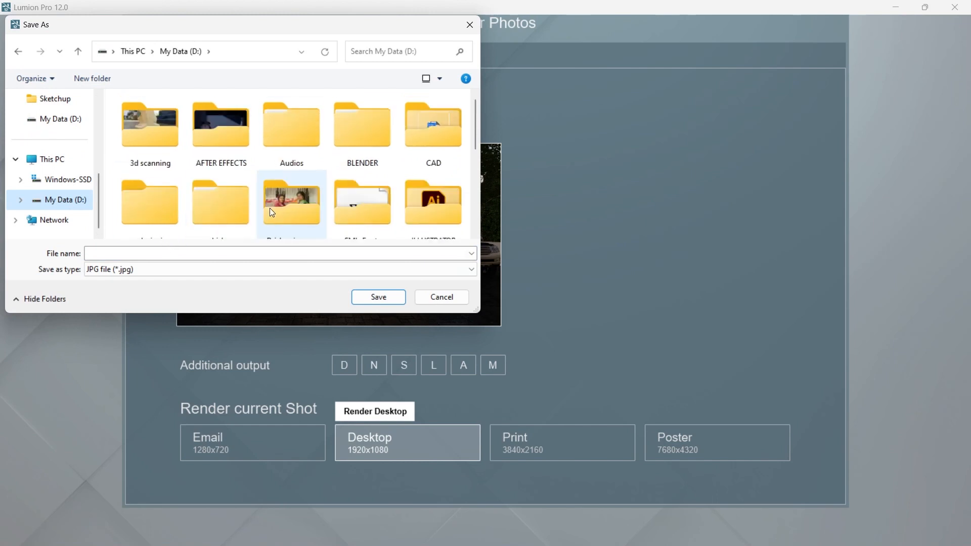
pyautogui.click(135, 254)
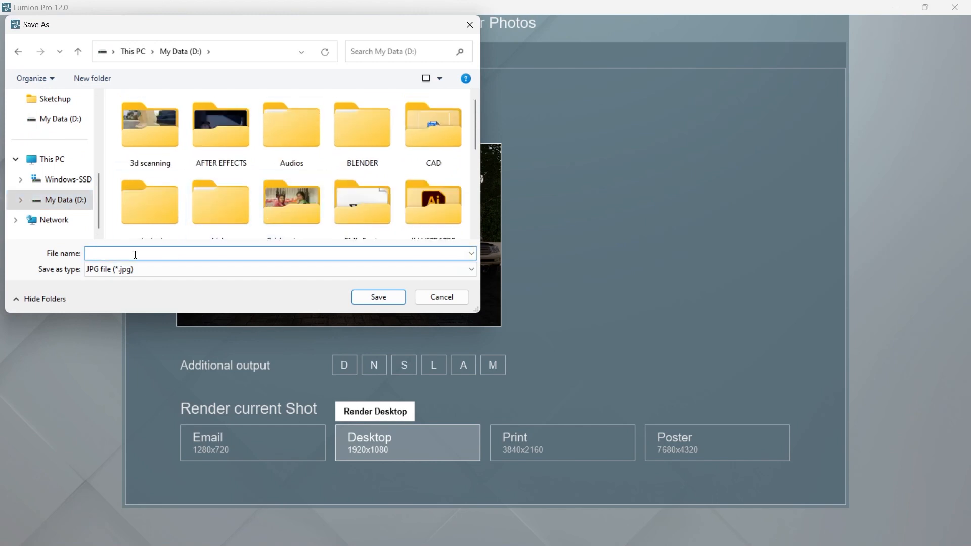
pyautogui.write('tu')
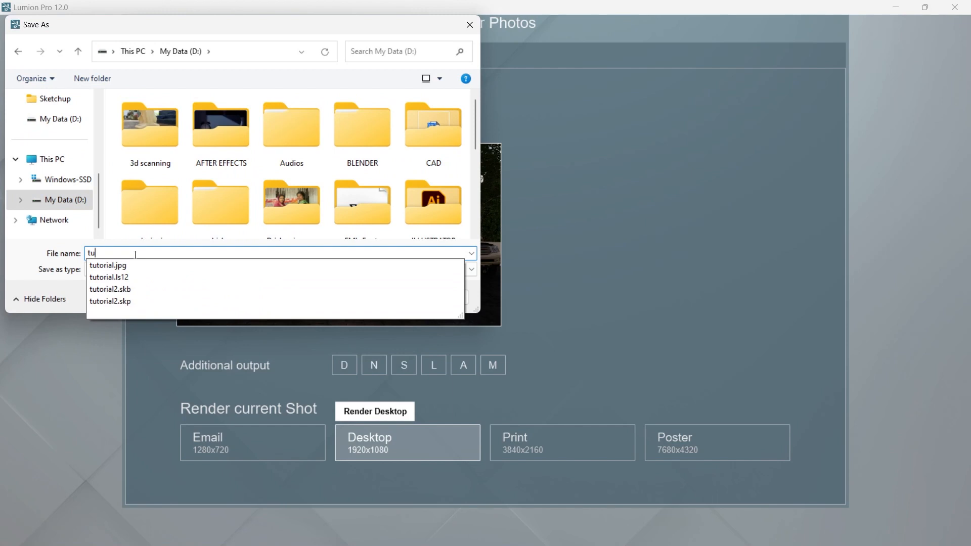
pyautogui.write('torial 2')
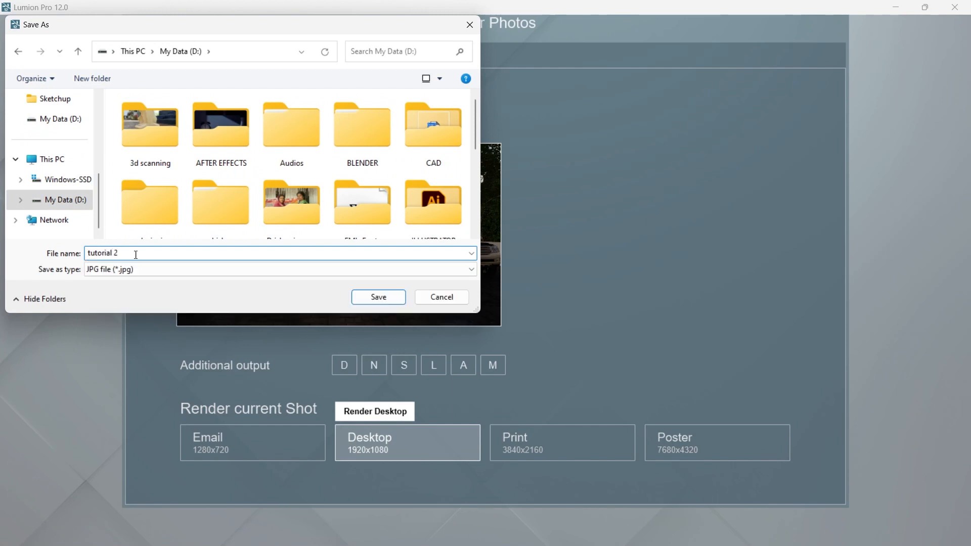
pyautogui.click(381, 298)
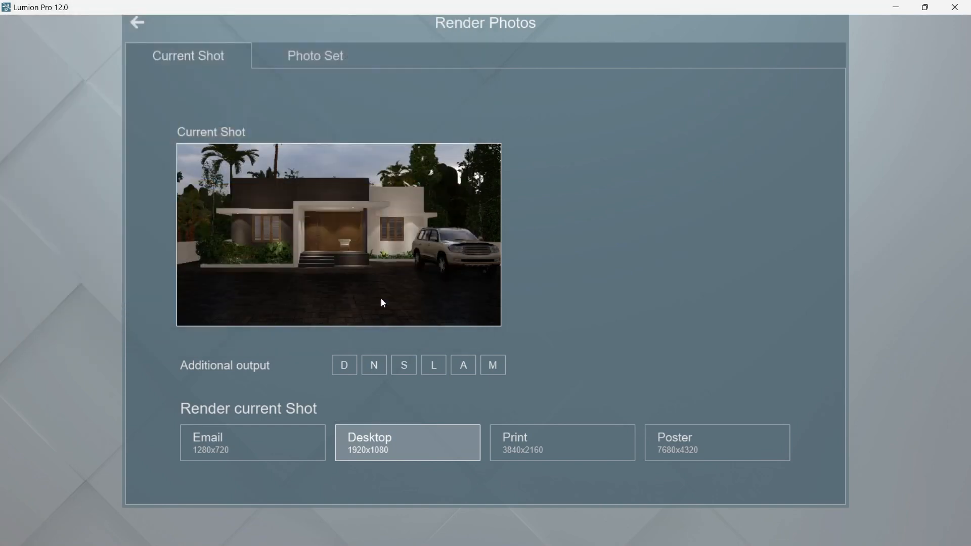